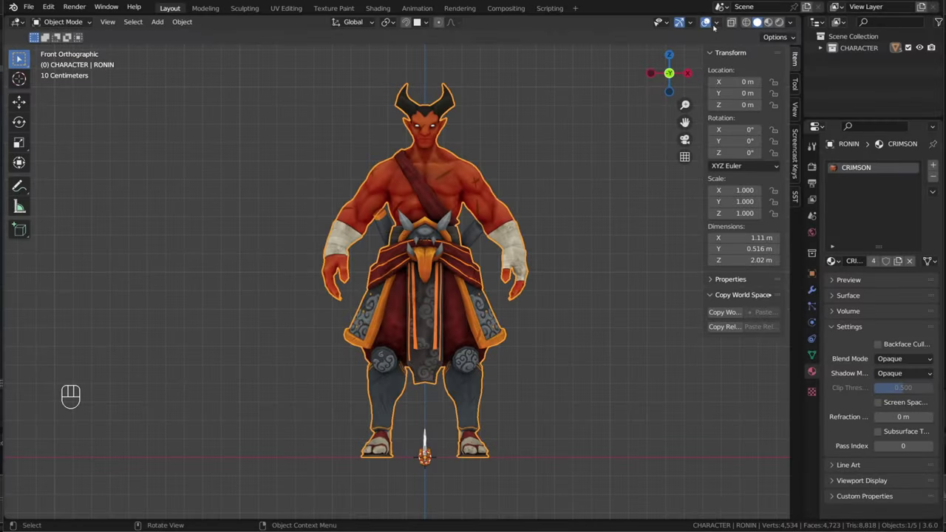
Turn on the wireframe overlay in the viewport, deselect the character, and examine its mesh topology from several angles.
click(717, 23)
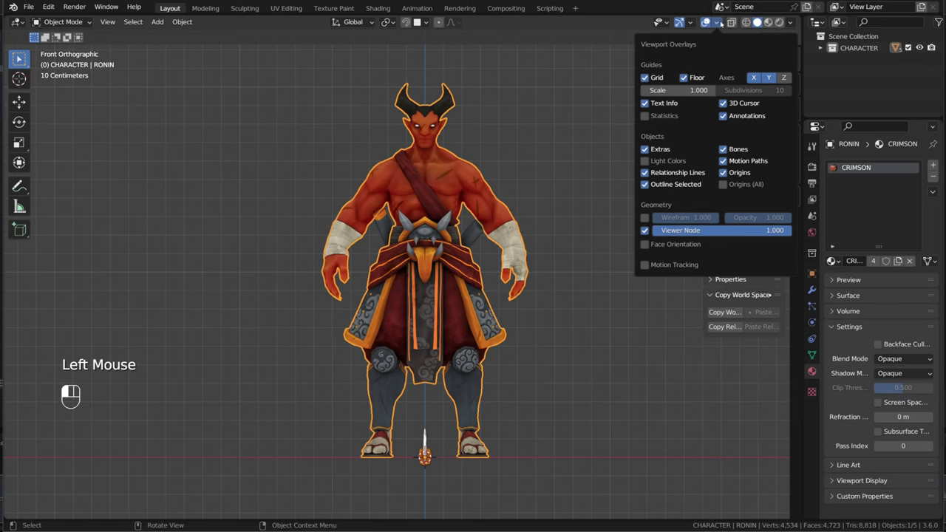
click(643, 219)
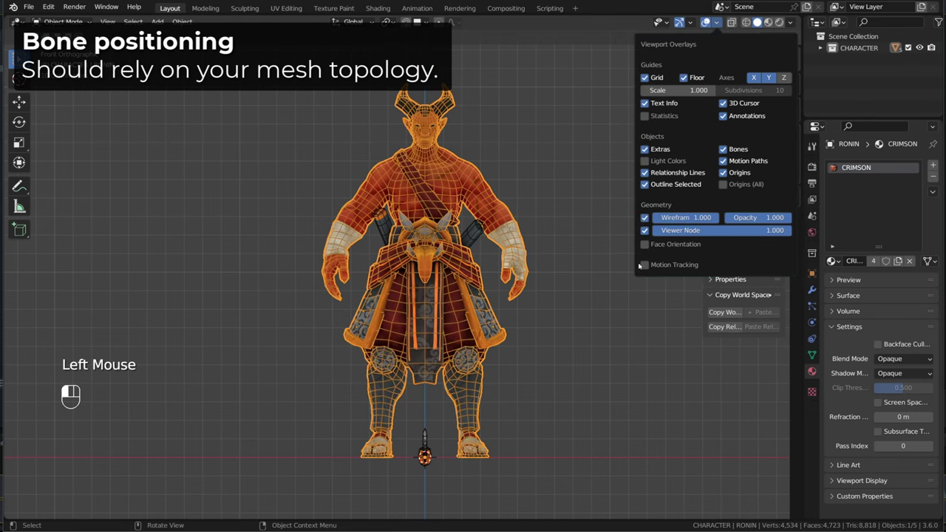
click(559, 409)
alt+middle_drag(559, 409, 518, 467)
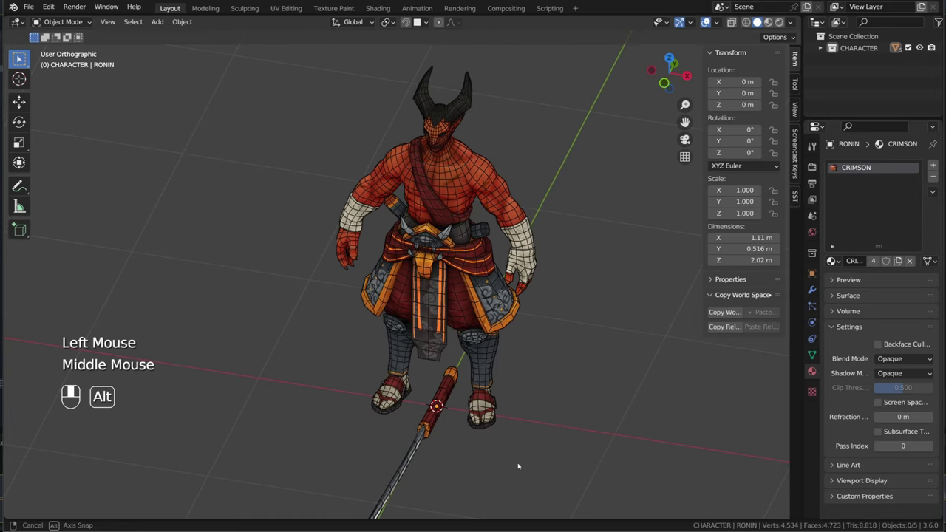
key(ctrl+KP_7)
shift+middle_drag(514, 458, 451, 360)
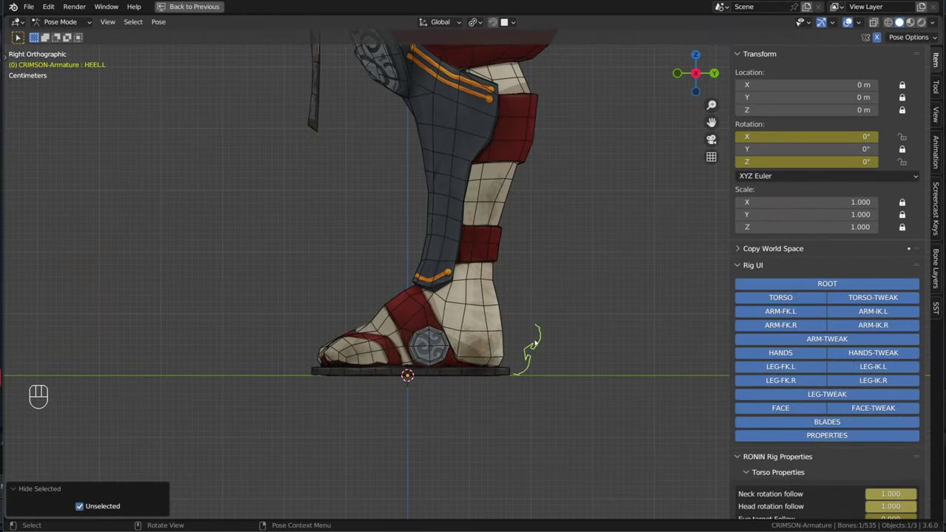
Rotate the left heel control bone of the rig behind the foot.
click(526, 353)
key(r)
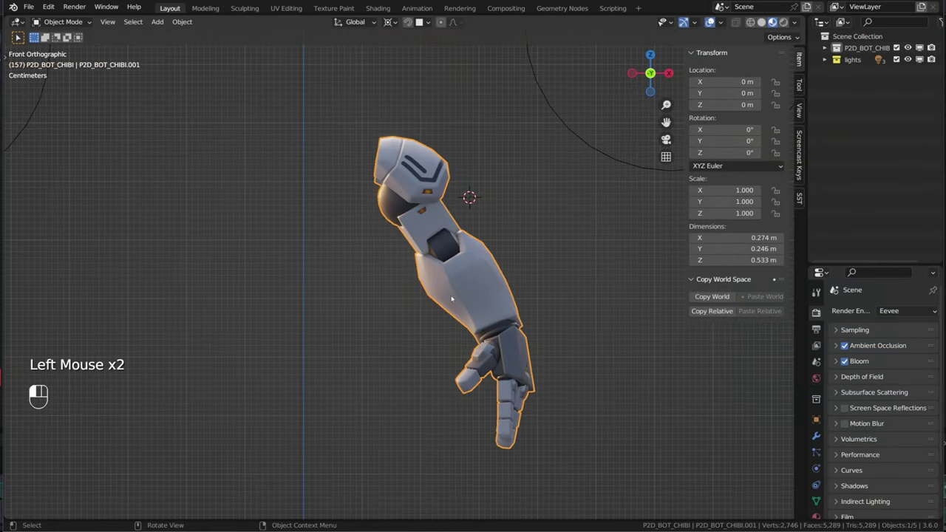
Examine the robot arm from several angles, focusing on the finger and elbow joints.
middle_drag(393, 275, 149, 279)
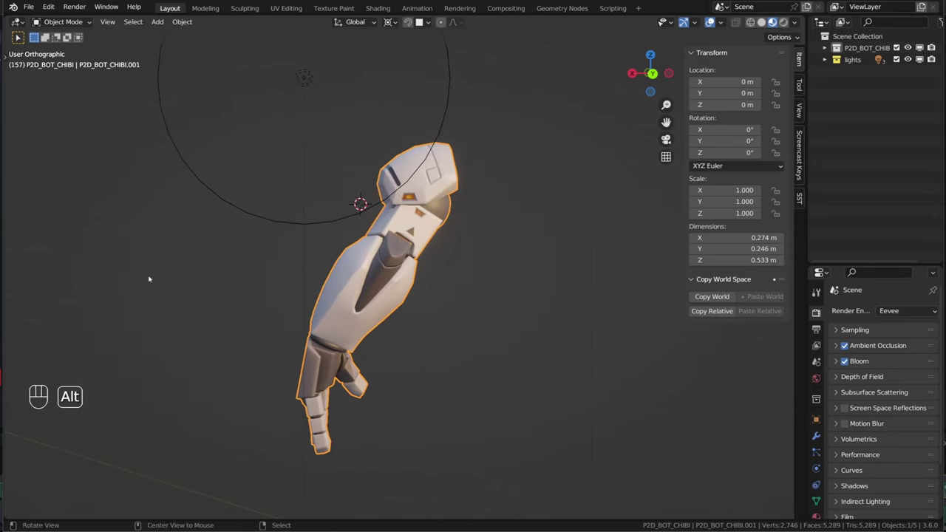
key(KP_1)
shift+middle_drag(361, 339, 279, 194)
scroll(433, 308, up, 2)
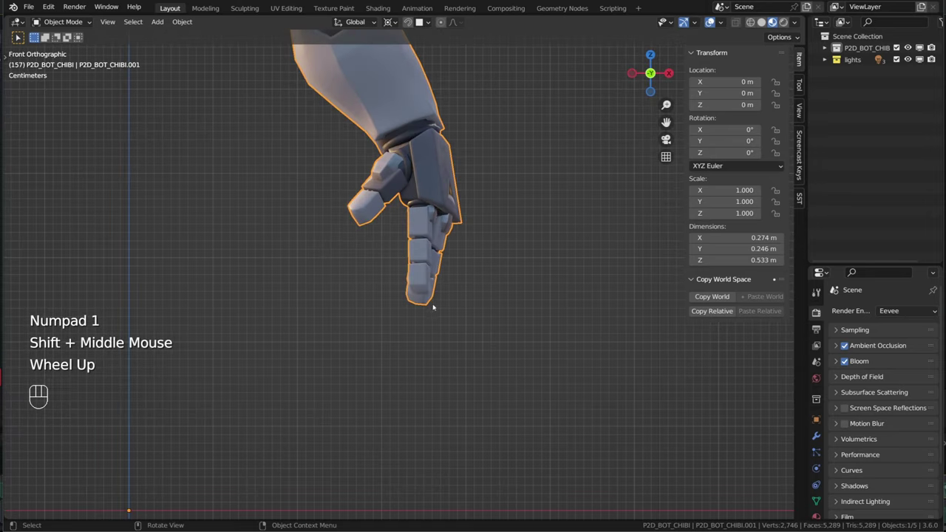
mouse_move(489, 340)
middle_down()
mouse_move(407, 330)
mouse_move(486, 334)
mouse_move(473, 333)
middle_up()
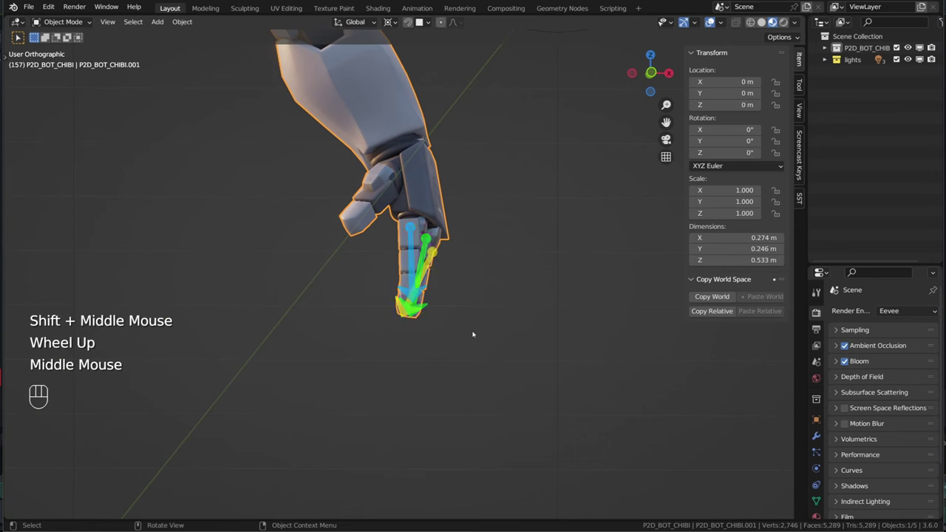
key(KP_1)
shift+middle_drag(473, 334, 414, 300)
scroll(413, 300, up, 3)
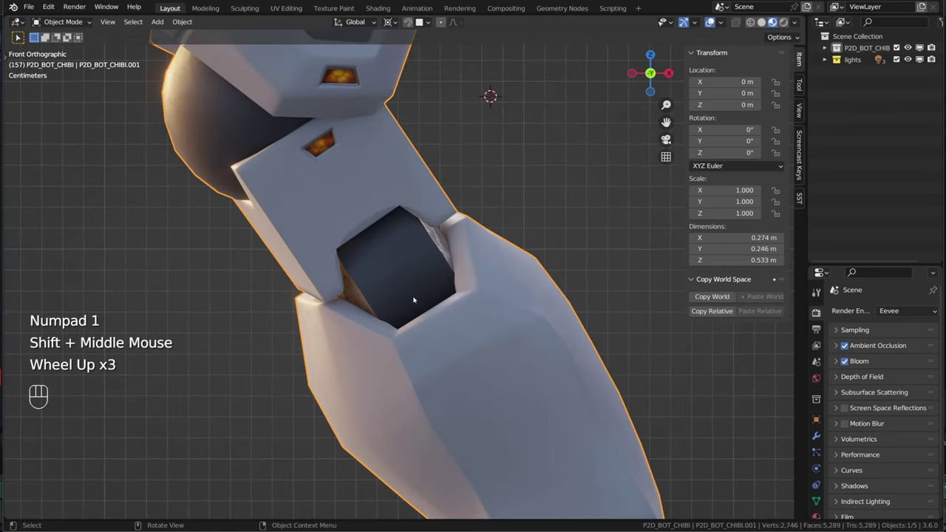
Inspect the elbow joint's topology in Edit Mode with X-ray turned on.
click(451, 300)
key(Tab)
scroll(447, 303, down, 1)
key(alt+z)
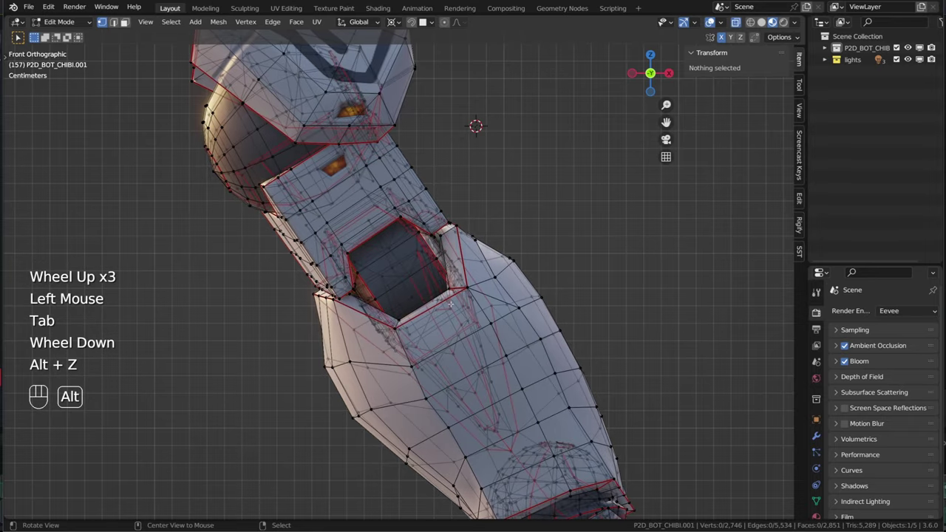
mouse_move(451, 300)
alt+middle_down()
mouse_move(414, 298)
mouse_move(457, 296)
mouse_move(446, 294)
alt+middle_up()
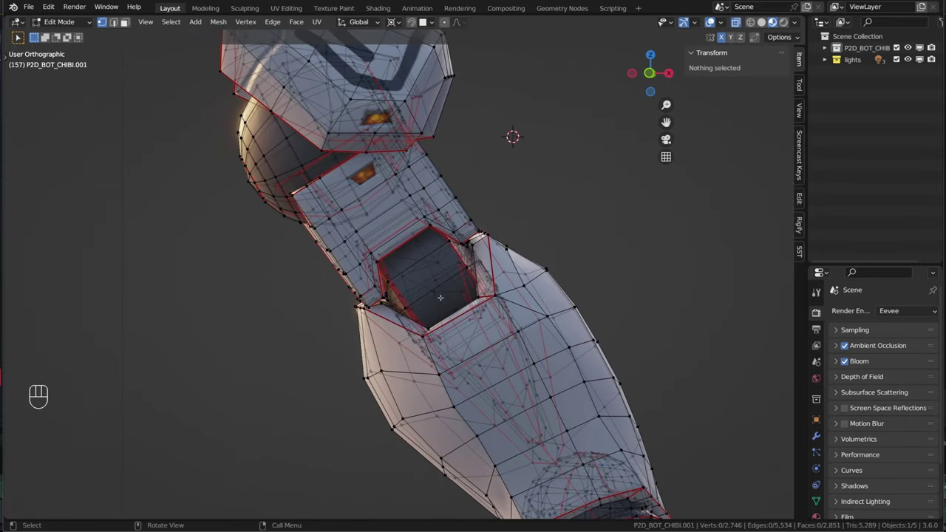
key(KP_1)
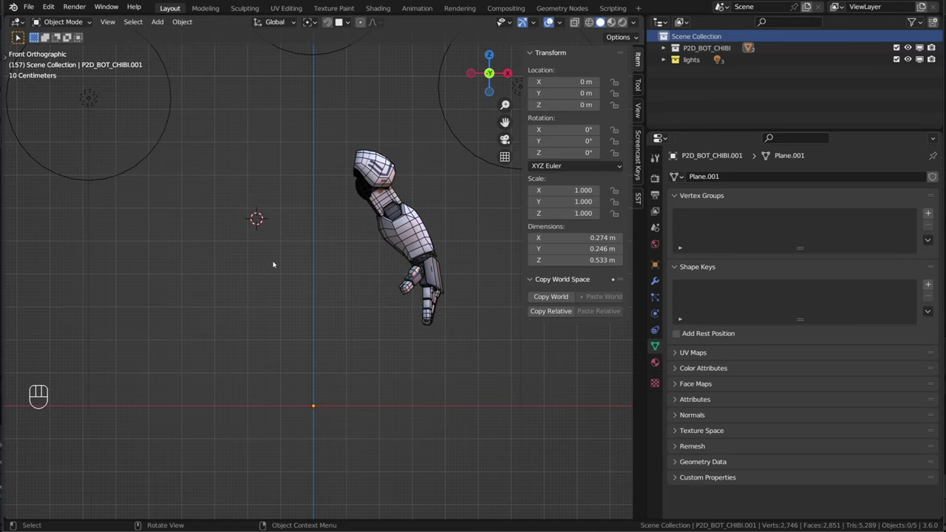
Place the 3D cursor beside the arm and reset it to the world origin.
right_click(230, 258)
shift+right_click(260, 261)
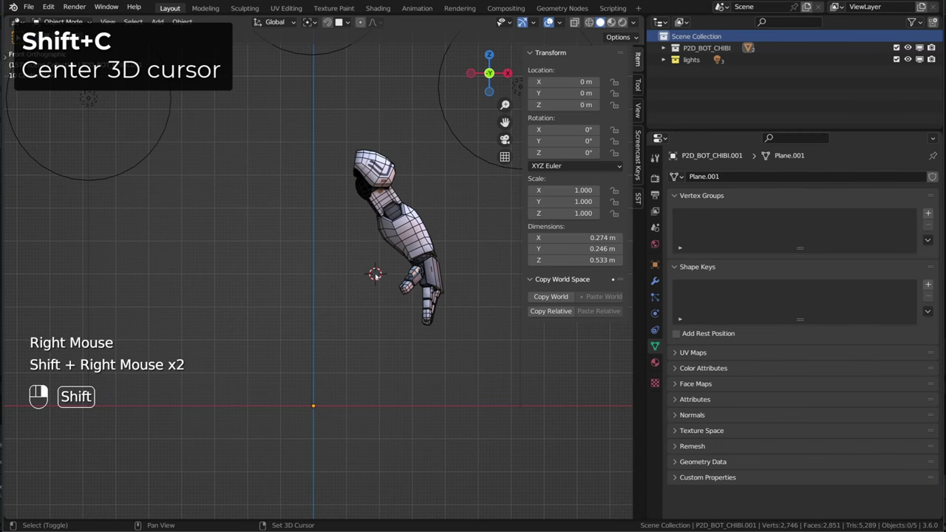
key(shift+c)
Add an armature at the world origin and select its bone in Edit Mode.
shift+middle_drag(363, 428, 363, 401)
scroll(363, 369, up, 3)
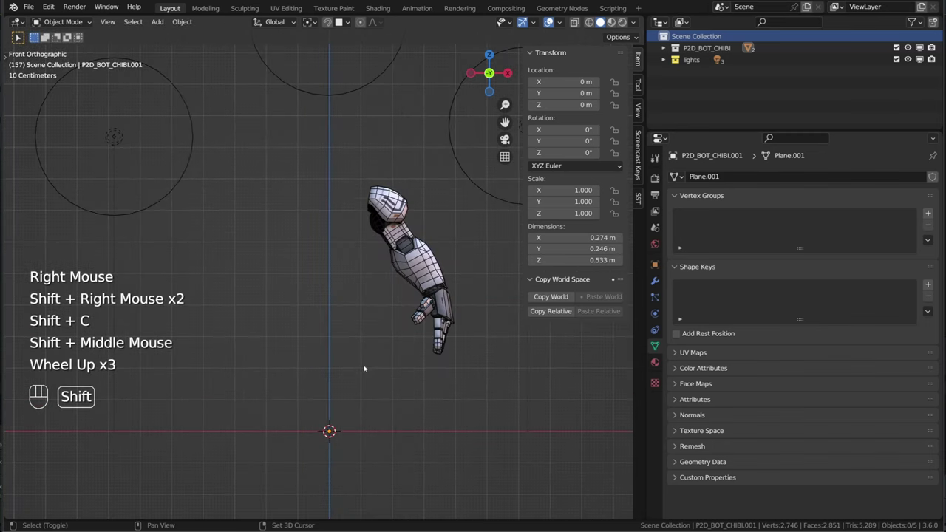
key(shift+a)
mouse_move(365, 369)
click(412, 368)
shift+middle_drag(411, 368, 403, 159)
key(Tab)
click(240, 236)
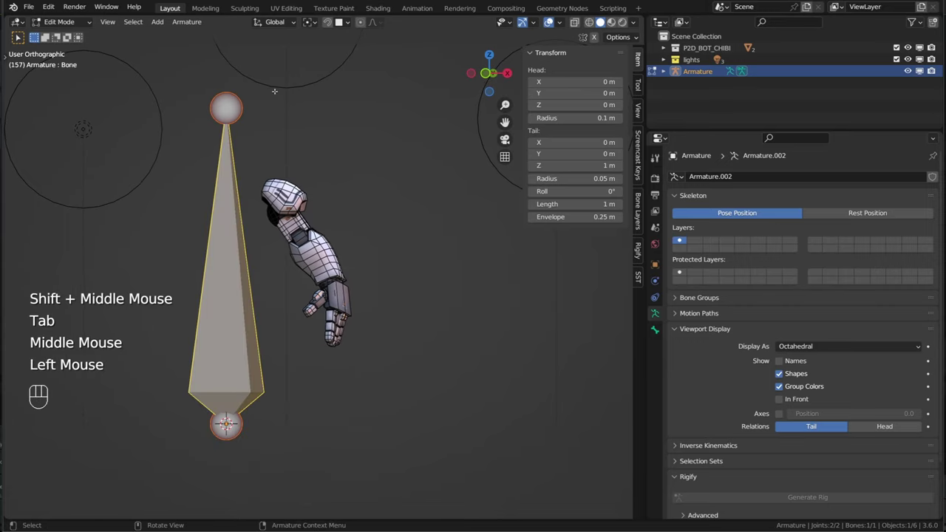
With the 3D Cursor as pivot point, scale the bone to about 0.308 m long and rotate it 90° around X.
click(309, 23)
click(317, 60)
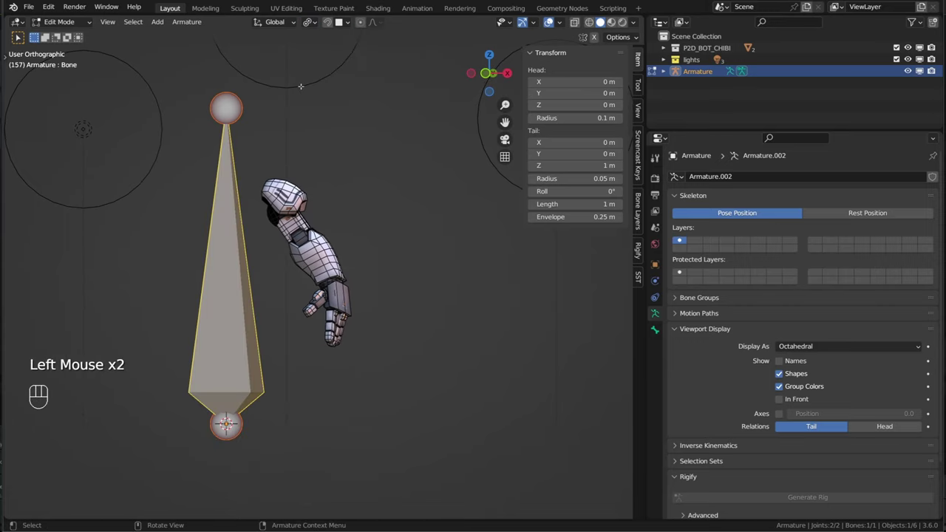
key(s)
text(rx)
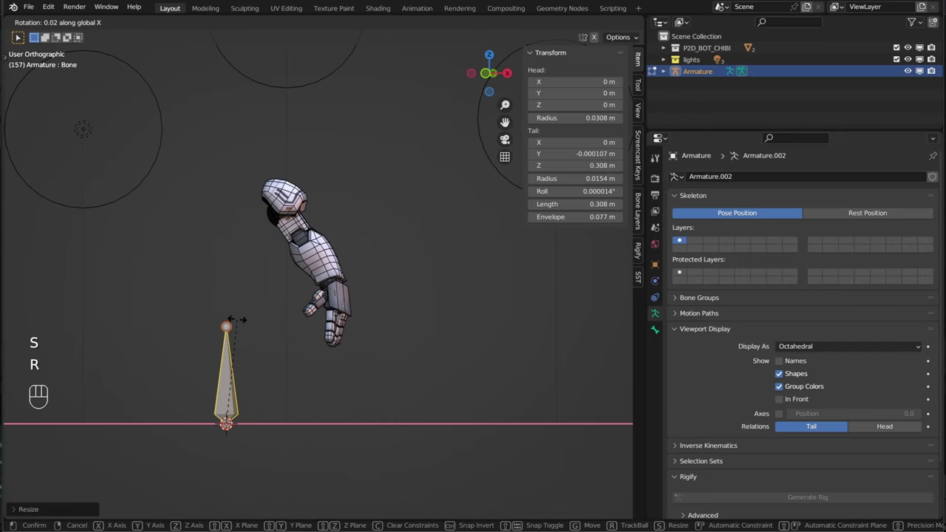
text(90)
key(Return)
Set the armature's viewport display to In Front with bone axes shown, and display it as Wire.
alt+middle_drag(237, 319, 259, 333)
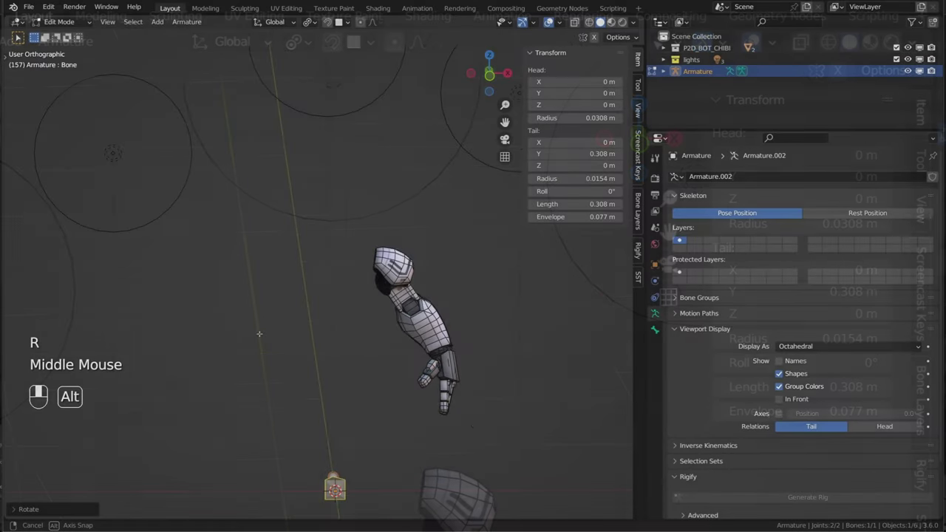
alt+middle_drag(258, 334, 295, 244)
middle_drag(296, 244, 325, 266)
click(779, 399)
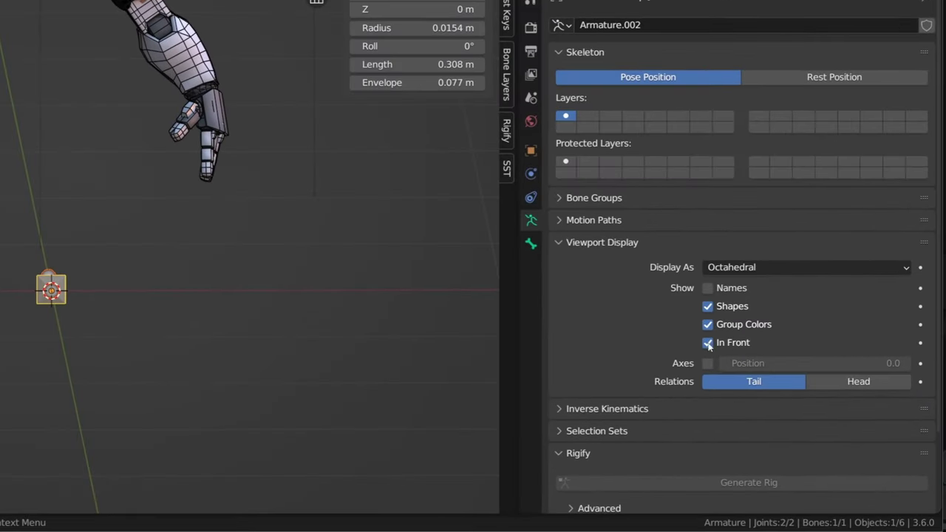
click(708, 363)
click(530, 150)
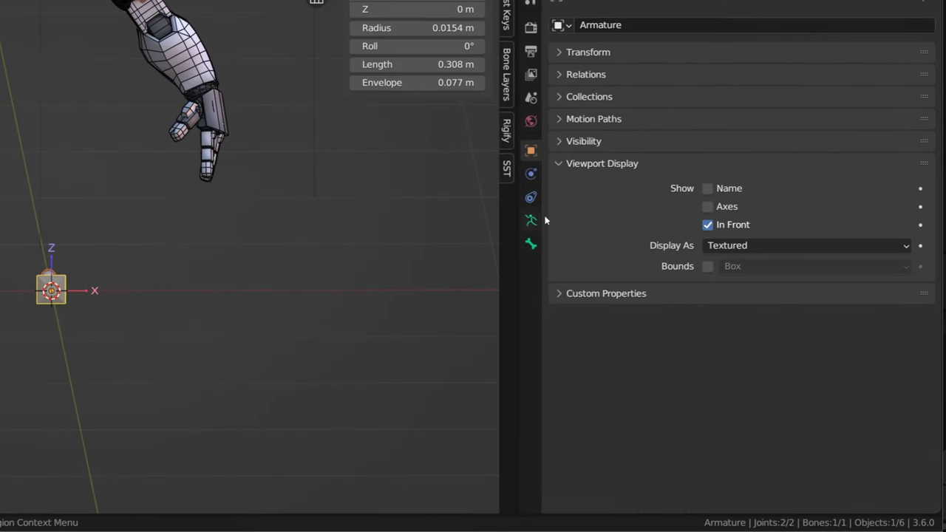
click(759, 246)
click(768, 281)
Switch from the armature to editing the robot arm mesh and reveal its hidden geometry.
key(KP_1)
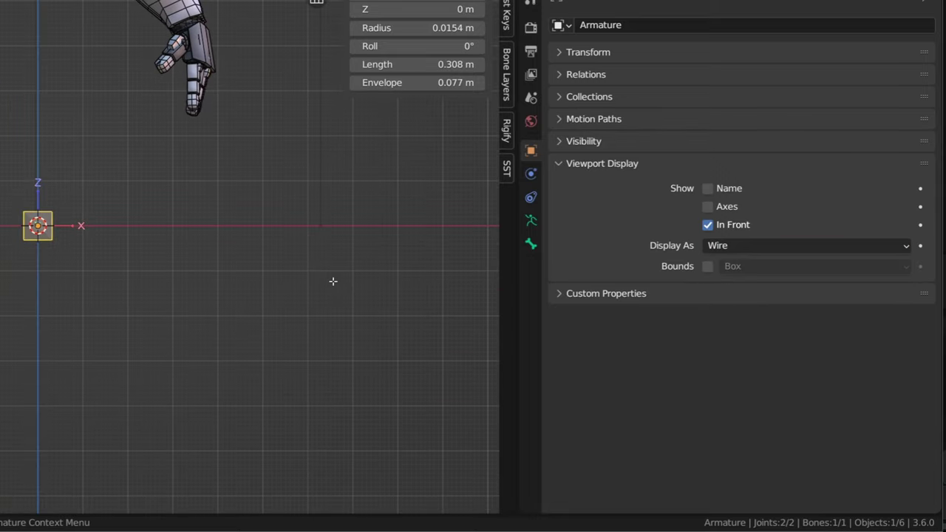
shift+middle_drag(201, 139, 194, 270)
scroll(194, 271, up, 2)
key(Tab)
click(432, 251)
key(Tab)
key(alt+h)
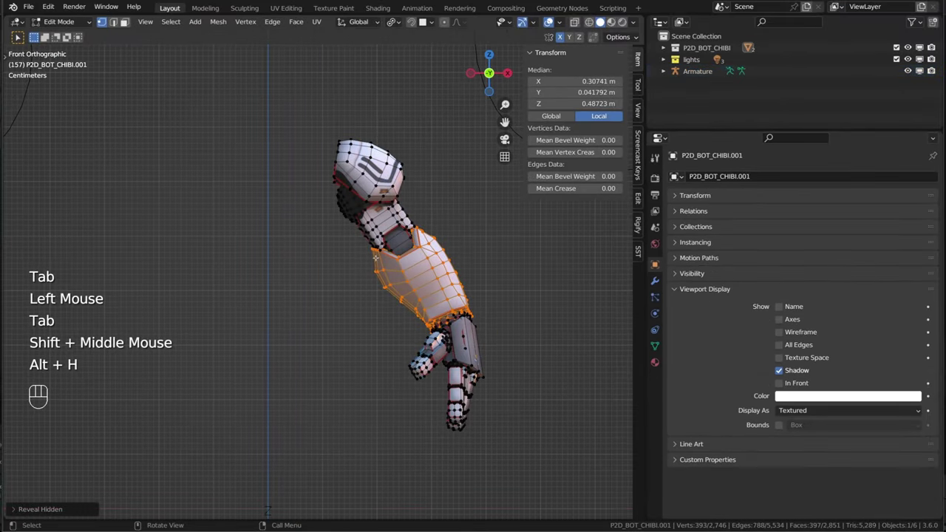
Deselect all of the arm mesh and hide the linked shoulder armor piece.
scroll(373, 279, down, 2)
key(Tab)
click(373, 279)
key(Tab)
scroll(361, 284, up, 1)
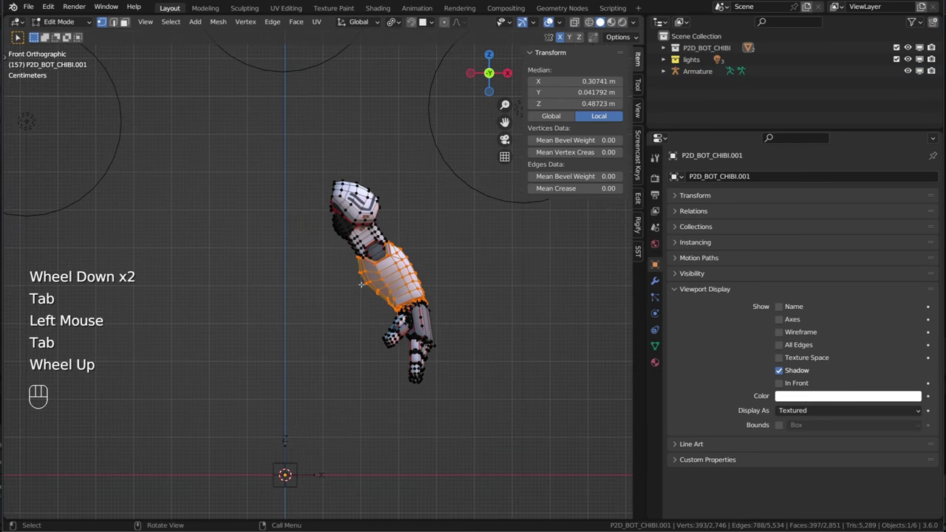
key(a)
key(a)
scroll(355, 249, up, 1)
key(l)
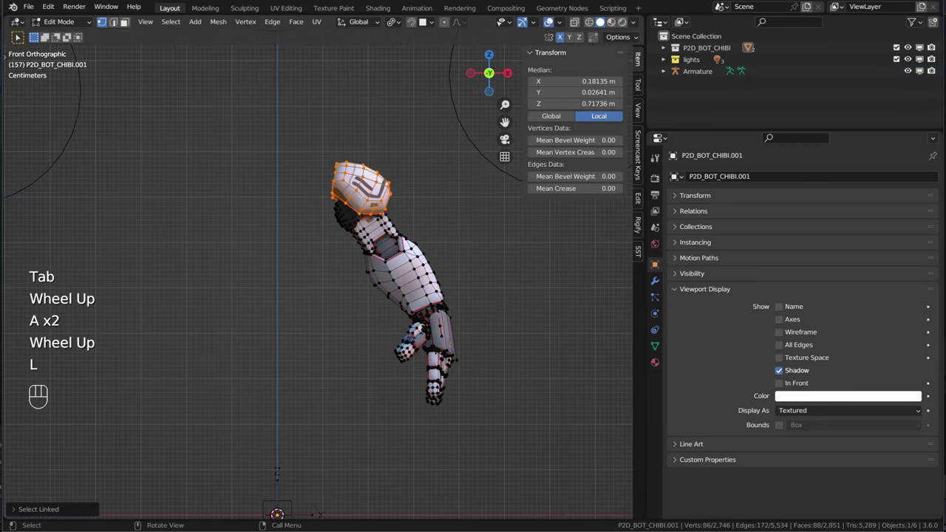
key(h)
Snap the 3D cursor to the midpoint between two vertices selected on opposite sides of the shoulder ball joint.
scroll(394, 293, up, 4)
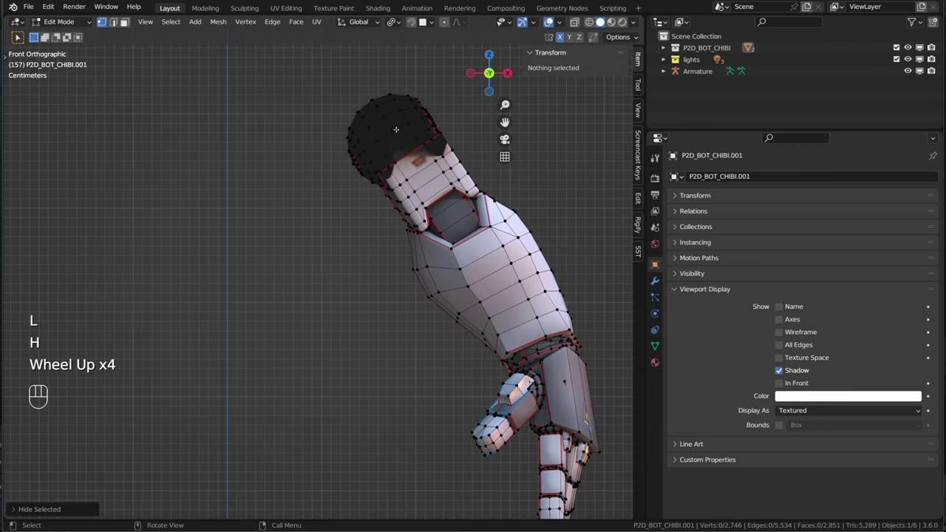
shift+middle_drag(395, 129, 412, 243)
click(164, 322)
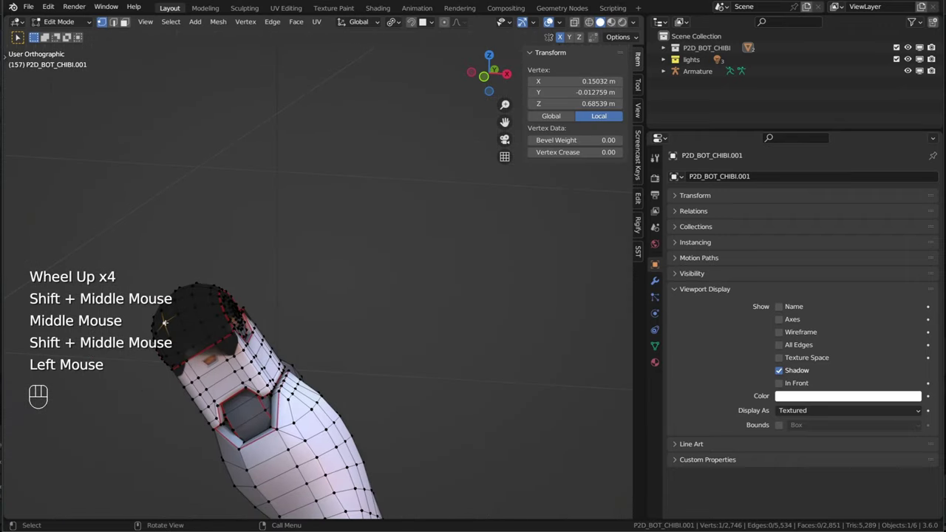
key(KP_Decimal)
click(397, 261)
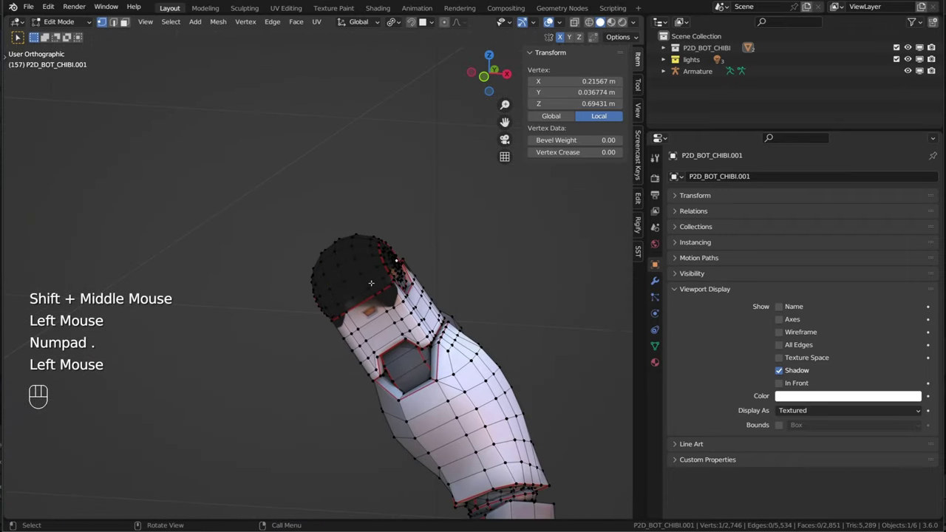
middle_drag(371, 283, 349, 318)
scroll(342, 286, up, 2)
click(476, 260)
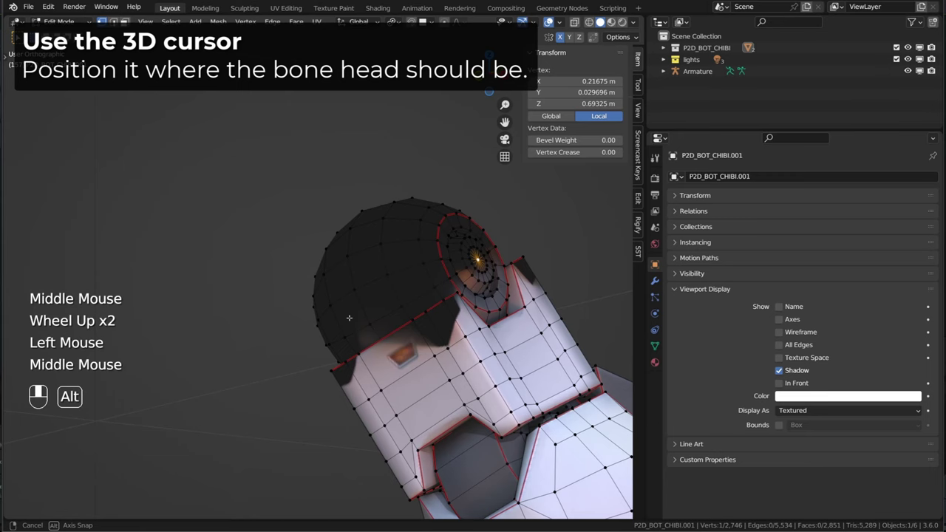
middle_drag(349, 317, 309, 336)
shift+click(250, 350)
alt+middle_drag(251, 349, 266, 361)
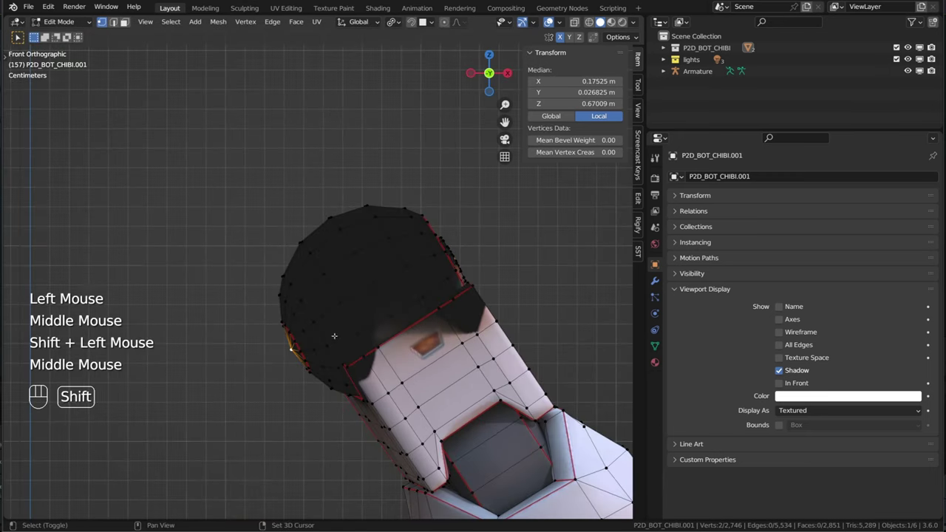
key(shift+s)
click(342, 401)
middle_drag(385, 401, 395, 402)
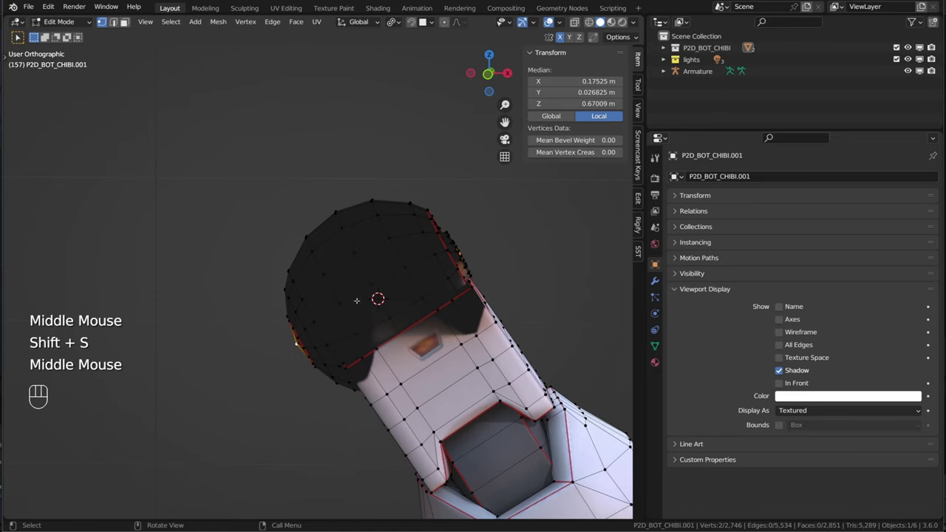
Select the edge loop around the middle of the shoulder ball with X-ray on and snap the 3D cursor to it.
key(2)
alt+double_click(367, 266)
alt+middle_drag(367, 266, 358, 357)
key(alt+z)
key(shift+s)
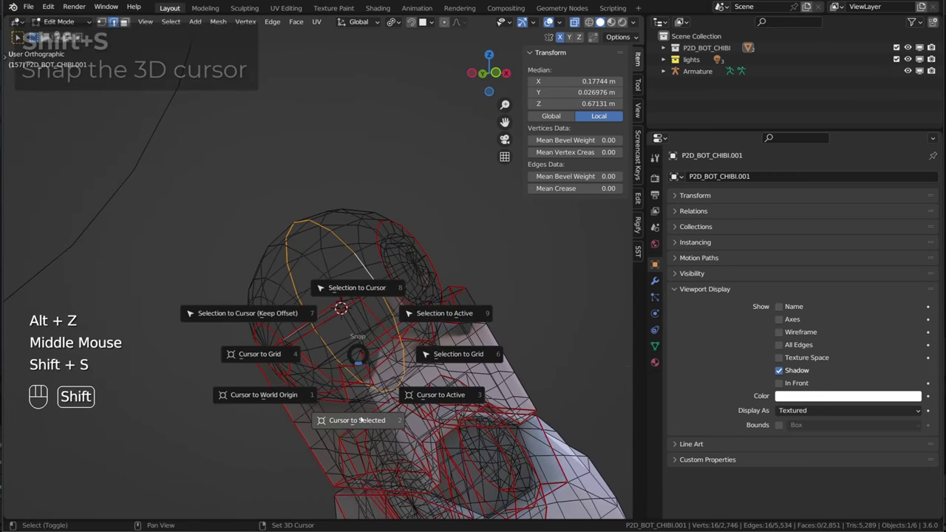
click(358, 420)
Switch to editing the armature and add a new bone at the 3D cursor in the shoulder joint.
key(KP_1)
scroll(360, 414, down, 2)
shift+middle_drag(359, 415, 310, 380)
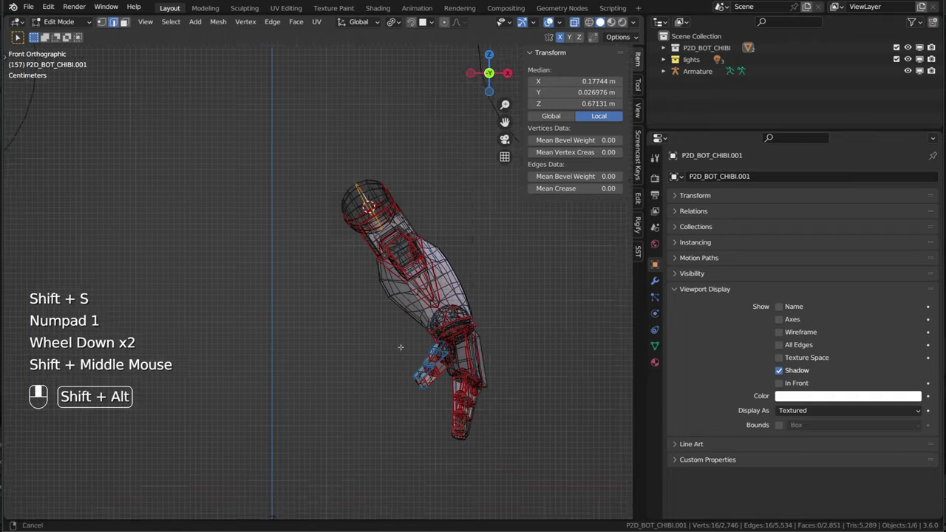
scroll(310, 380, down, 2)
key(Tab)
click(311, 379)
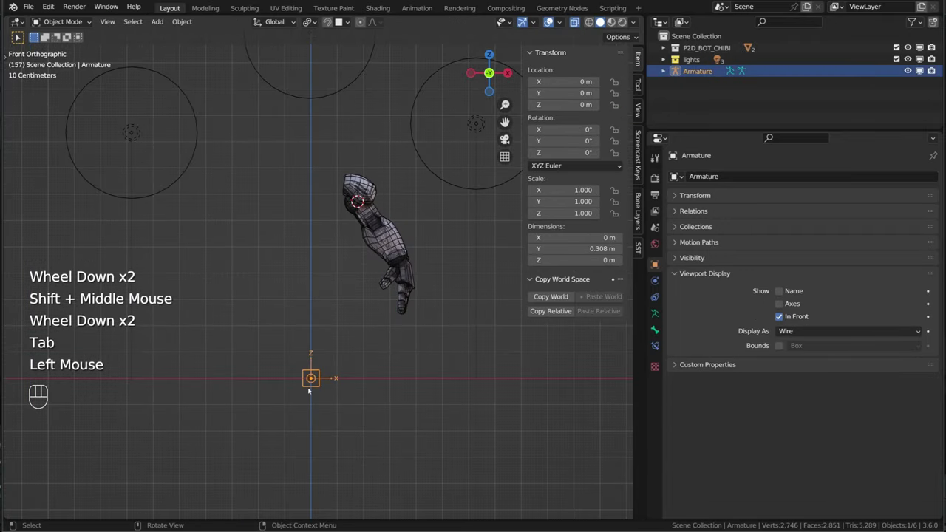
key(Tab)
scroll(311, 379, up, 2)
key(shift+a)
Move the new bone's tail in close to the shoulder joint, leaving the bone about 0.064 m long.
shift+middle_drag(407, 203, 383, 296)
scroll(384, 296, down, 1)
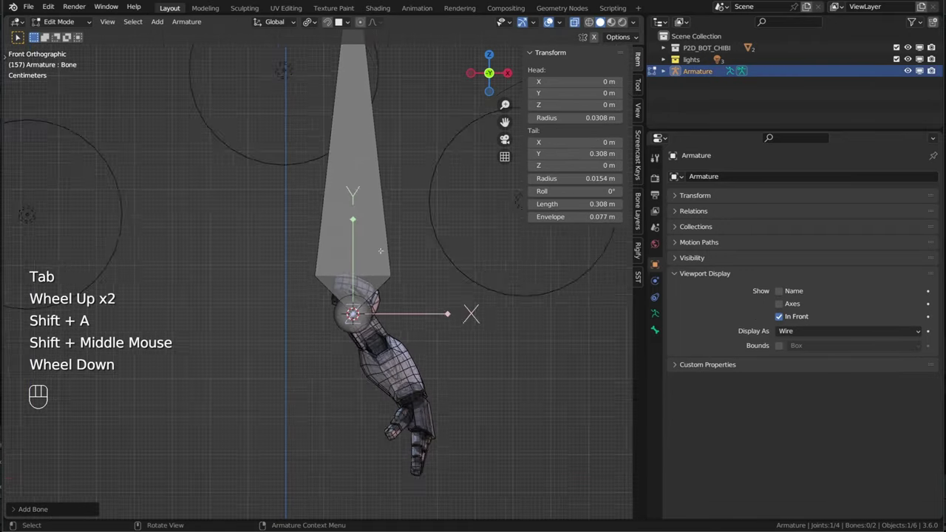
scroll(383, 296, down, 1)
click(345, 37)
key(g)
click(361, 296)
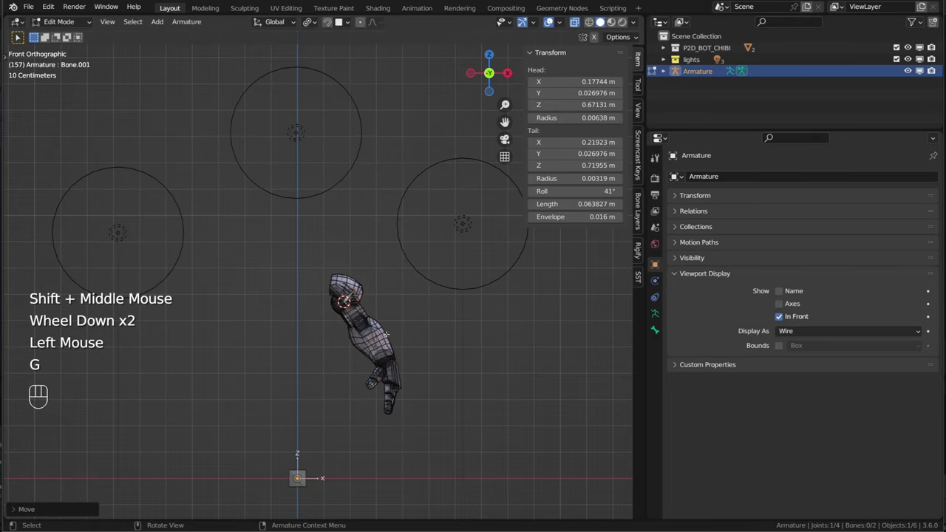
Move the new bone's tail from the shoulder down to the elbow joint in front view, making the bone about 0.107 m long.
scroll(361, 296, up, 2)
shift+middle_drag(361, 297, 318, 245)
scroll(318, 245, up, 1)
key(g)
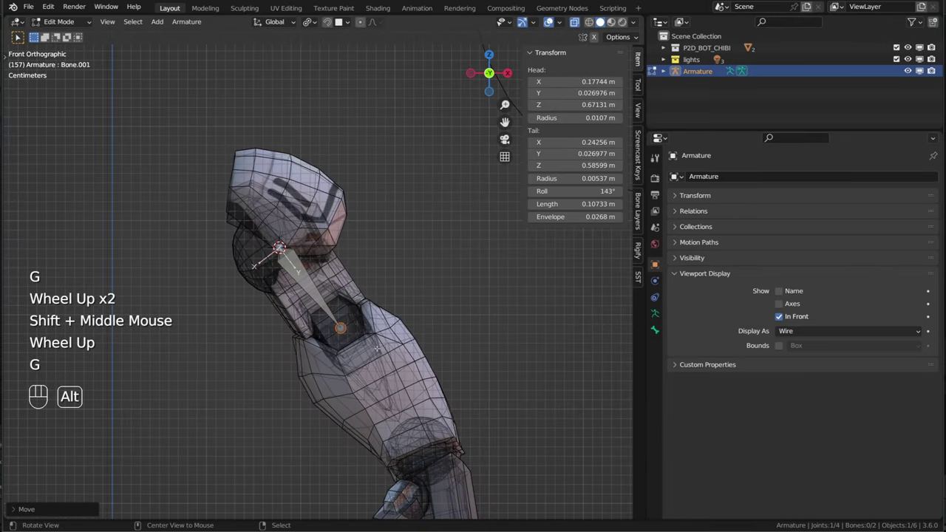
Adjust the upper arm bone's tail in depth so it sits inside the elbow joint, leaving the bone about 0.111 m long.
alt+middle_drag(341, 360, 237, 380)
key(g)
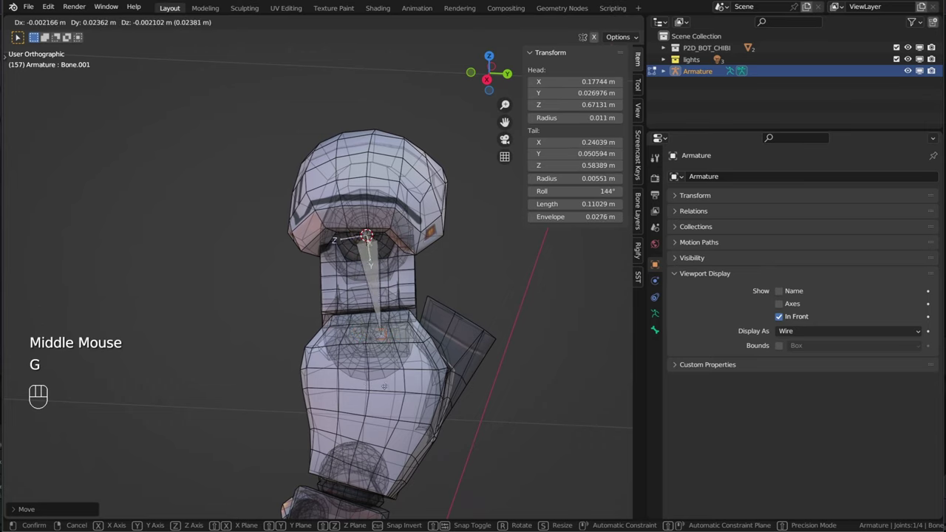
click(382, 386)
alt+middle_drag(382, 385, 498, 348)
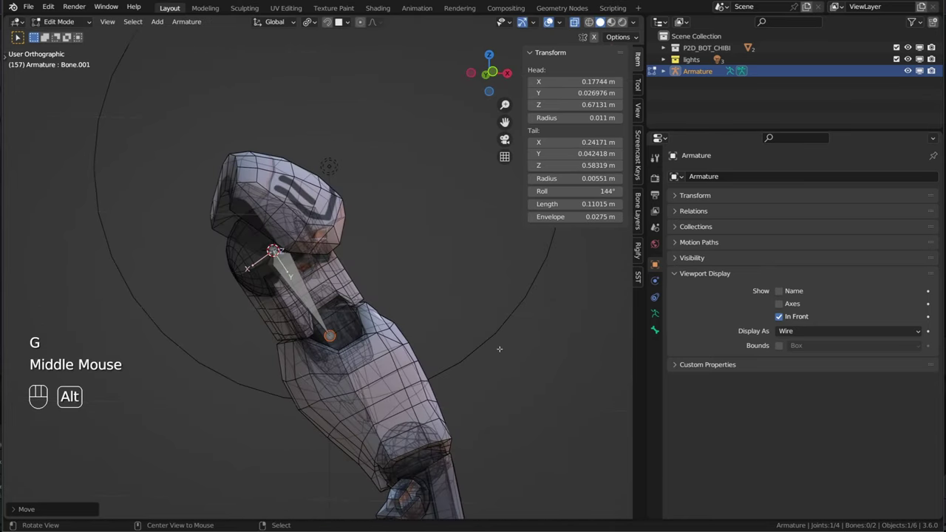
key(g)
click(336, 342)
alt+middle_drag(336, 341, 351, 339)
Switch to editing the arm mesh, reveal its hidden geometry and isolate the elbow joint cylinder.
key(Tab)
click(353, 340)
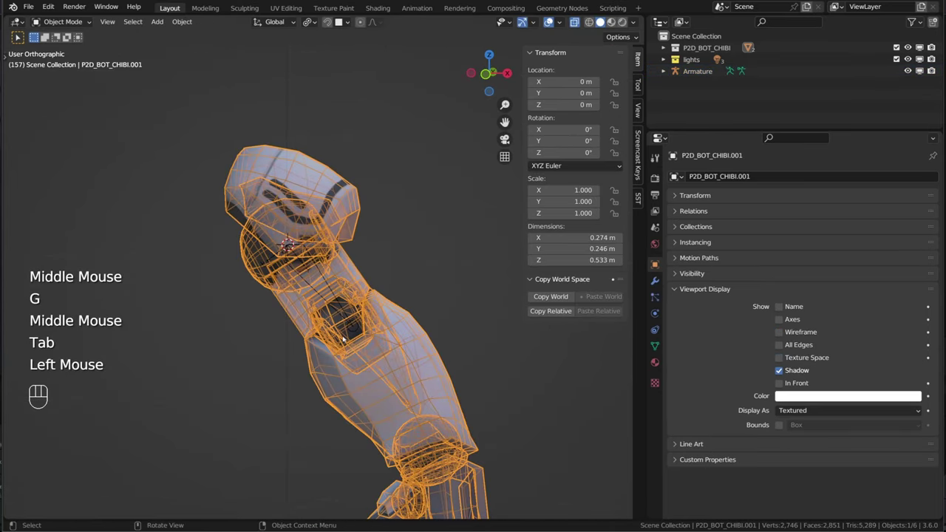
key(Tab)
key(alt+h)
key(a)
key(a)
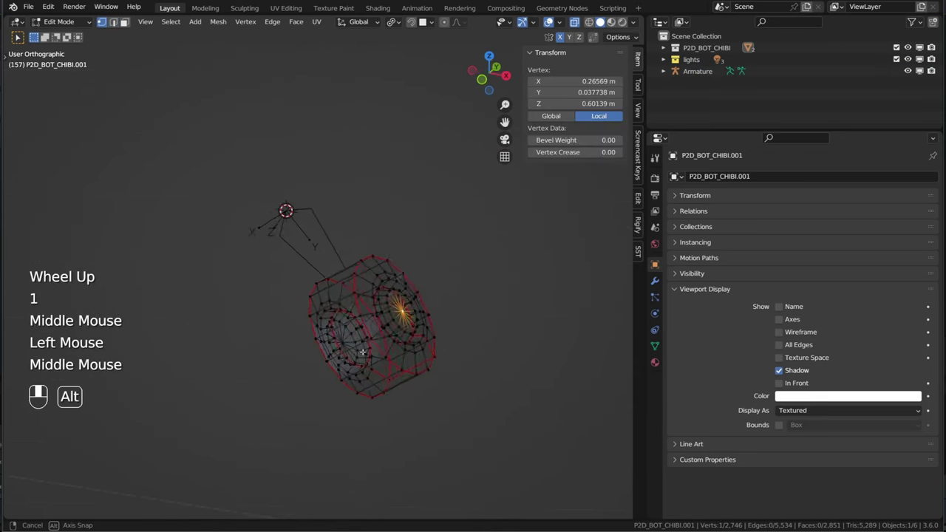
Select the centre vertices on both end faces of the elbow cylinder and snap the 3D cursor to their midpoint.
alt+middle_drag(363, 352, 440, 325)
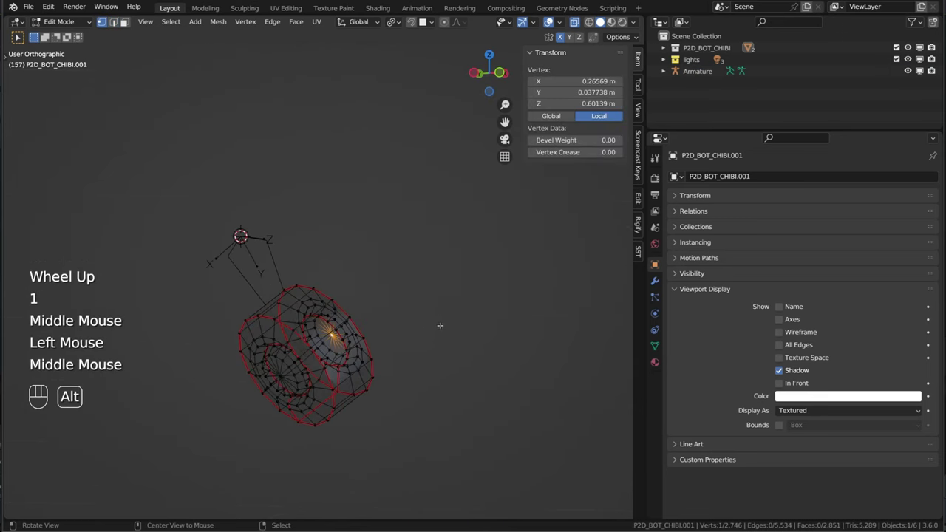
shift+click(284, 375)
key(alt+z)
mouse_move(283, 375)
alt+middle_down()
mouse_move(329, 369)
mouse_move(293, 379)
alt+middle_up()
key(shift+s)
click(303, 421)
Return to editing the armature and snap the upper arm bone's tail to the 3D cursor at the elbow.
alt+middle_drag(359, 424, 384, 328)
key(Tab)
click(384, 329)
key(Tab)
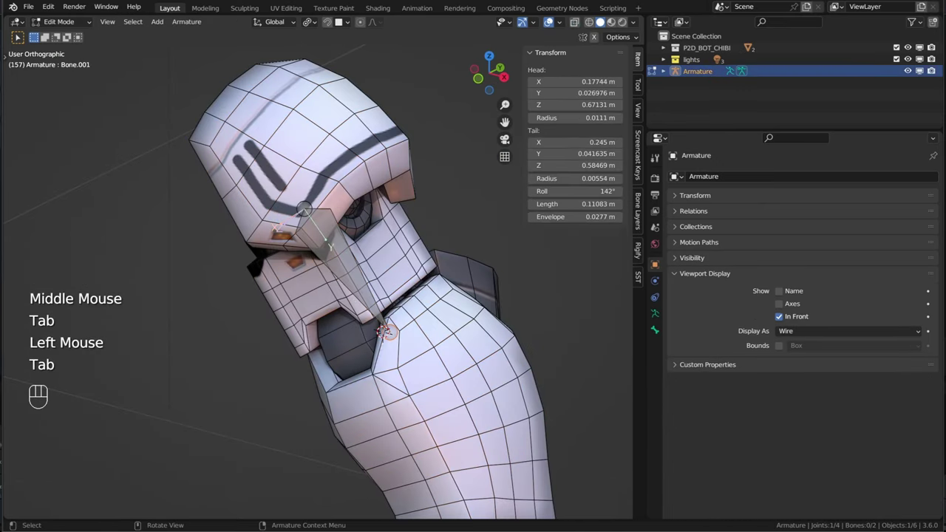
click(385, 330)
key(shift+s)
click(417, 272)
Extrude a forearm bone from the upper arm bone's tail down toward the wrist.
scroll(418, 272, down, 2)
shift+middle_drag(418, 296, 288, 192)
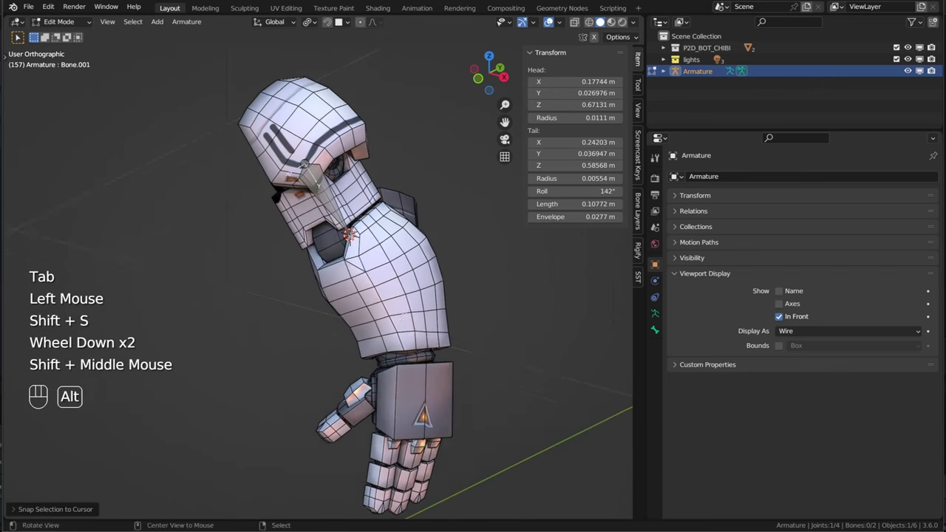
alt+middle_drag(403, 315, 328, 309)
alt+middle_drag(388, 263, 367, 260)
key(e)
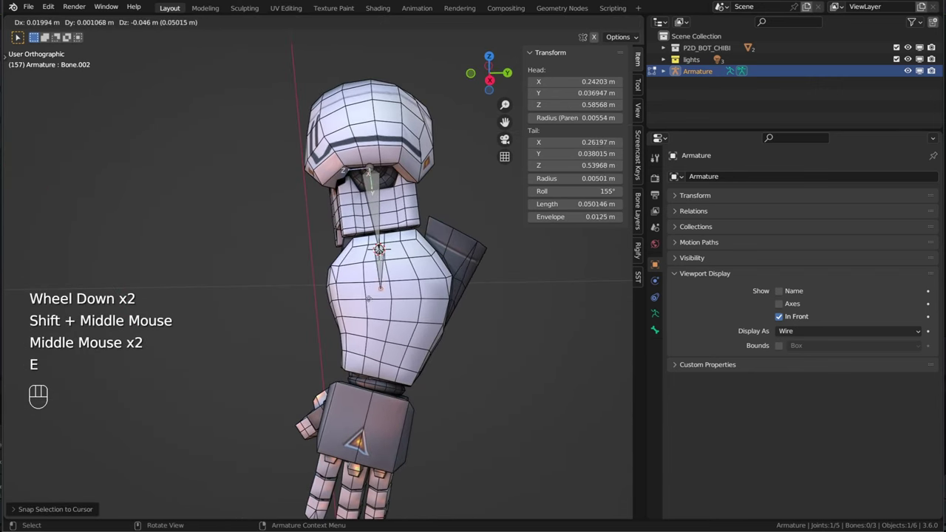
click(368, 298)
Switch to editing the arm mesh and reveal all its hidden geometry, leaving nothing selected.
alt+middle_drag(369, 298, 421, 369)
key(Tab)
click(431, 389)
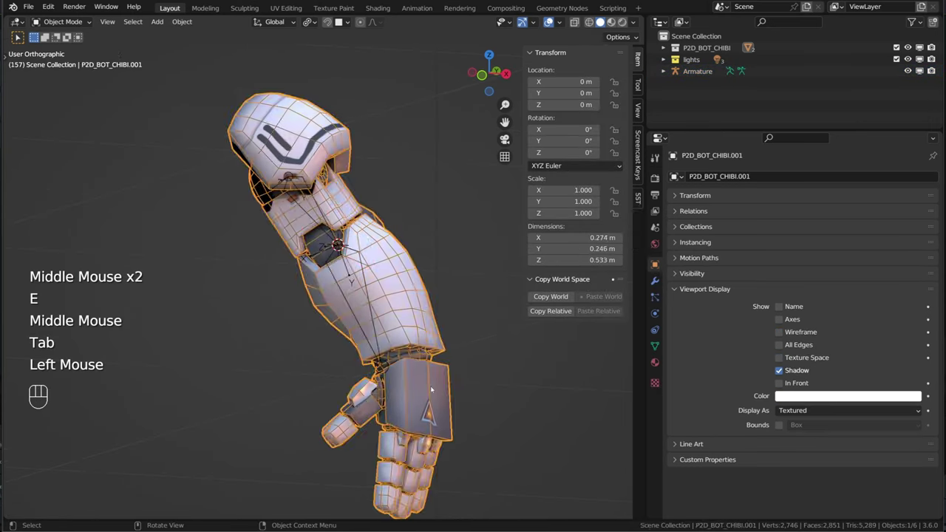
key(Tab)
key(alt+h)
scroll(432, 392, up, 2)
key(a)
key(a)
Isolate the wrist ball joint and snap the 3D cursor to the centre of its selected geometry.
middle_drag(433, 432, 418, 389)
key(l)
key(shift+h)
key(shift+s)
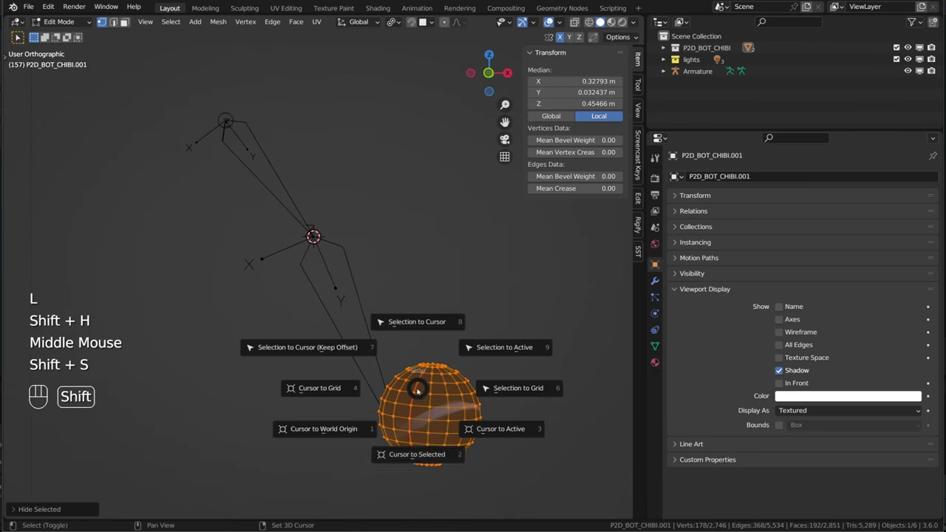
click(418, 449)
Return to editing the armature and snap the forearm bone's tail to the 3D cursor at the wrist.
middle_drag(421, 448, 448, 441)
key(Tab)
click(348, 372)
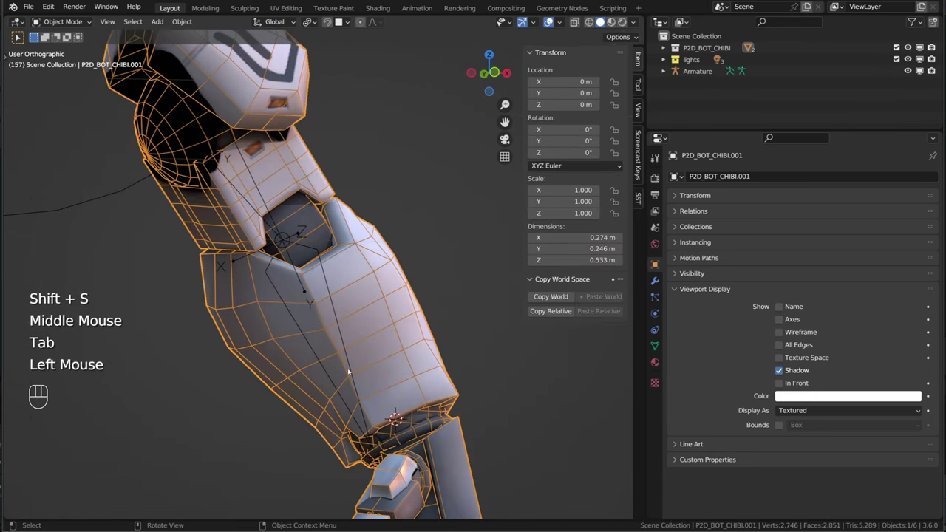
click(348, 372)
key(Tab)
click(369, 448)
key(shift+s)
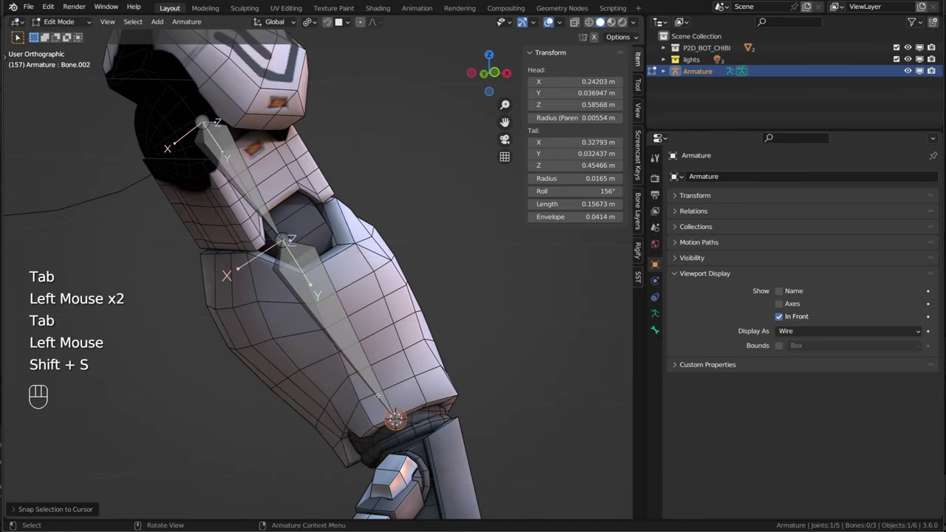
alt+middle_drag(378, 397, 329, 412)
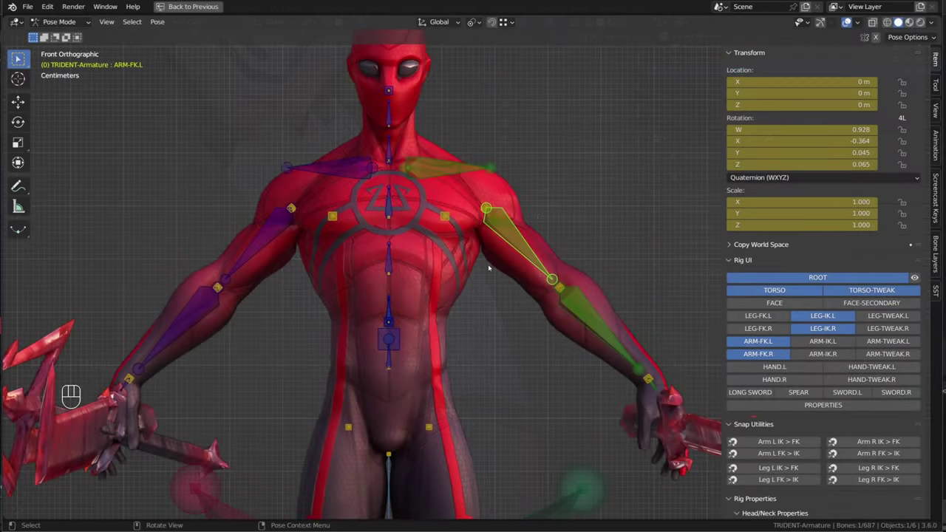
In the red character's rig, try rotating the left upper arm FK bone freely around the shoulder.
scroll(521, 253, up, 1)
key(r)
key(r)
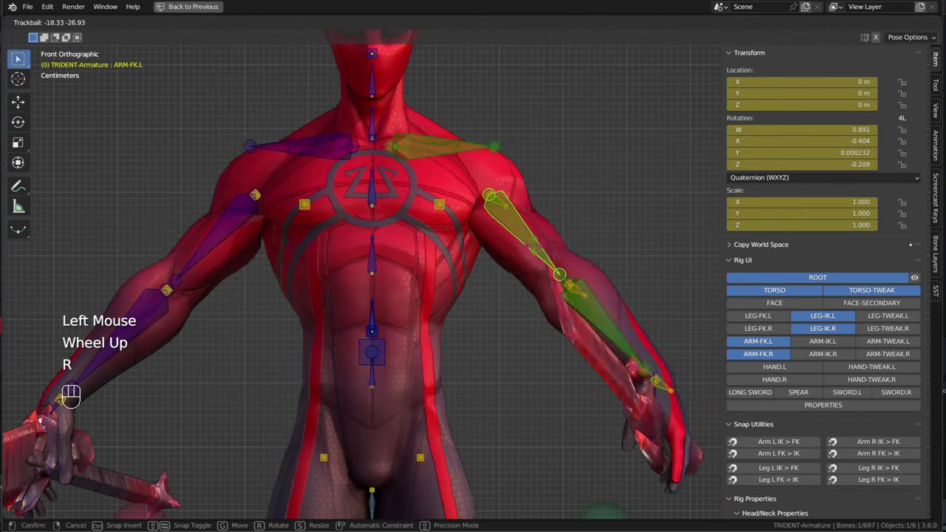
key(r)
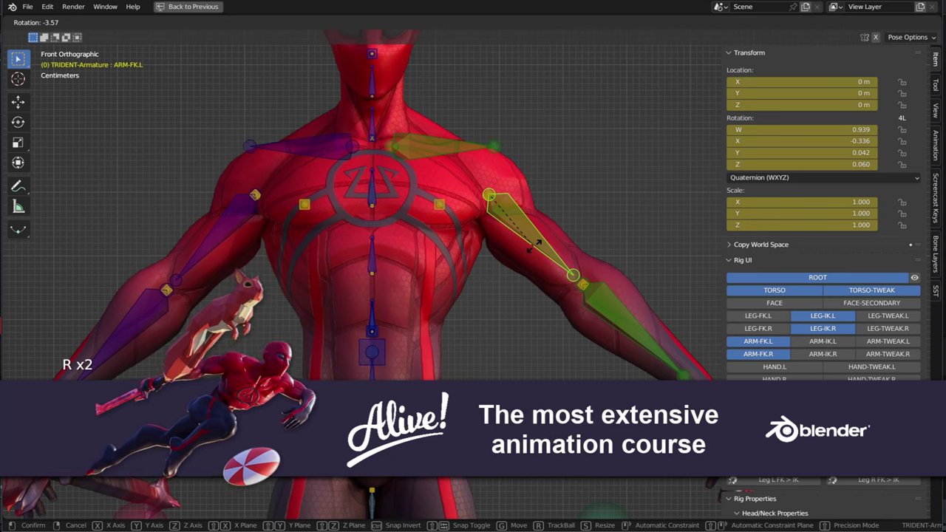
click(473, 195)
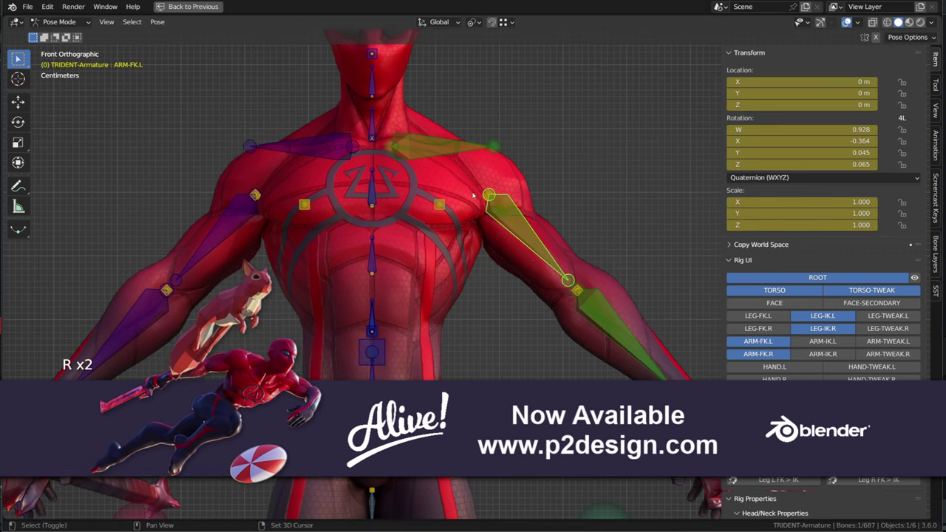
Place the 3D cursor on the left shoulder just above the head of the upper arm FK bone.
shift+right_click(454, 176)
shift+right_click(453, 176)
shift+right_click(487, 189)
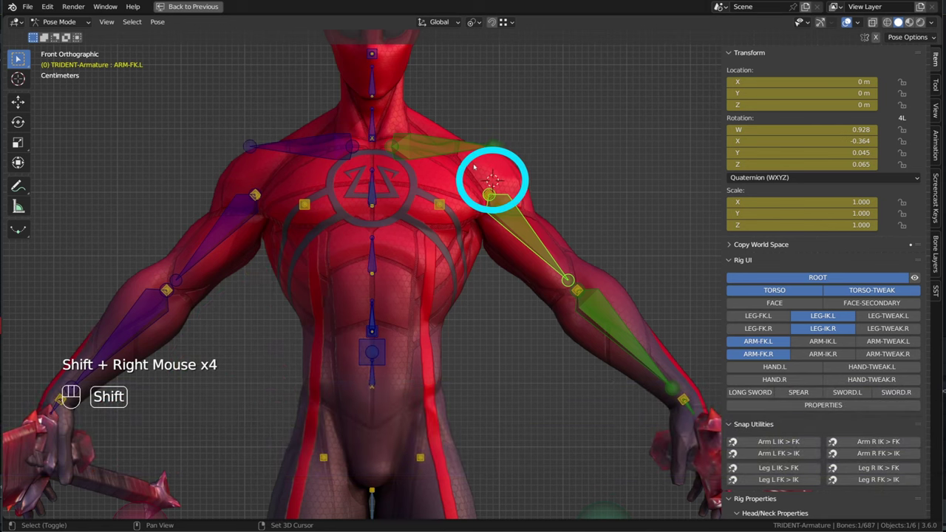
shift+right_click(488, 189)
shift+right_click(487, 188)
Bend the character's left elbow by rotating the forearm FK bone about its local Z axis.
click(650, 362)
scroll(610, 335, down, 3)
middle_drag(610, 334, 458, 343)
key(r)
key(z)
right_click(384, 313)
scroll(458, 344, up, 2)
key(r)
key(z)
key(z)
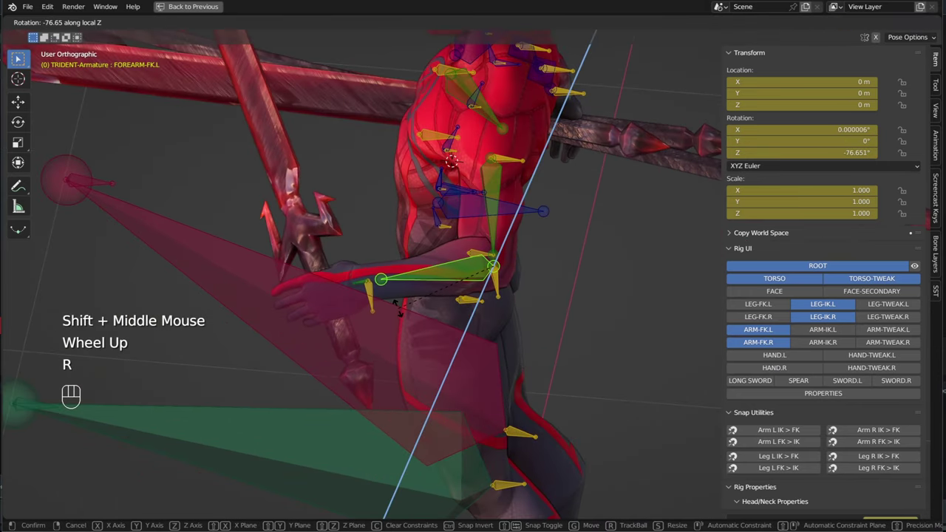
click(405, 301)
middle_drag(414, 301, 473, 311)
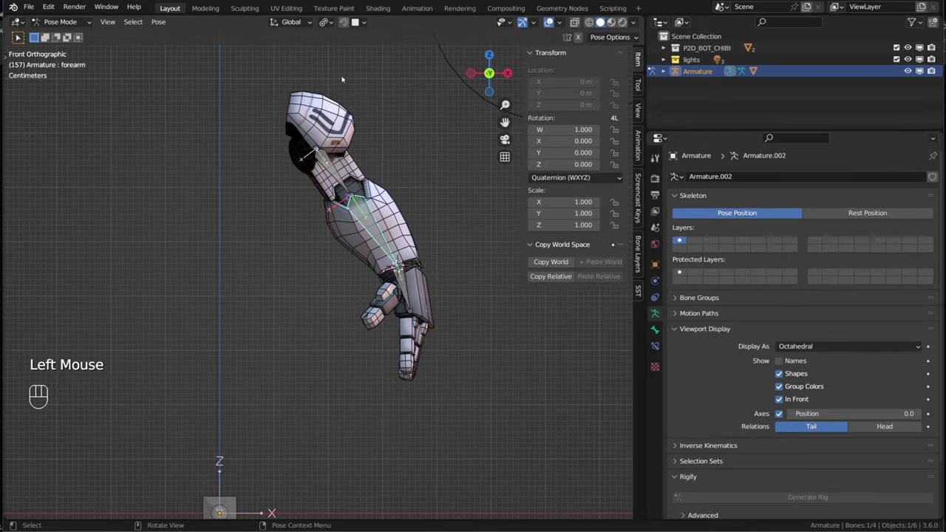
On the robot arm, set the transform orientation to Local and rotate the forearm bone about 69° around its local X axis.
click(291, 23)
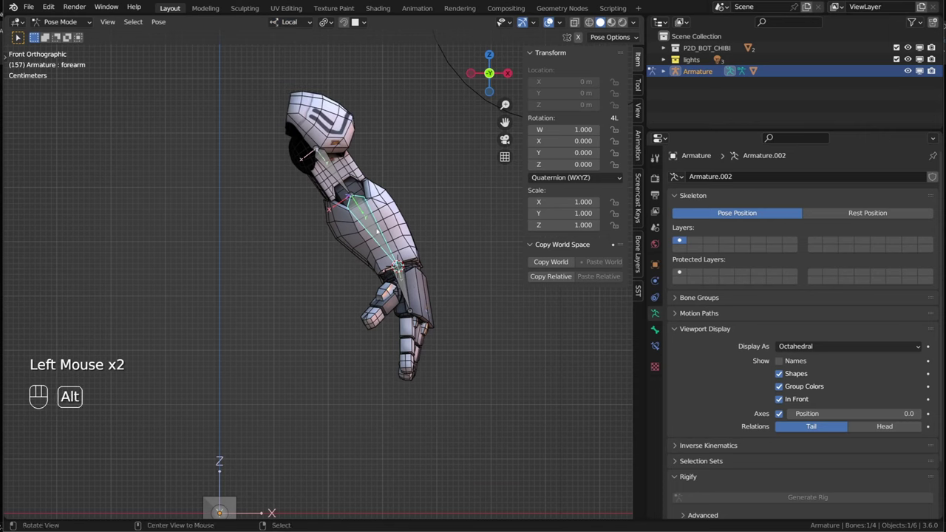
middle_drag(303, 156, 321, 278)
key(r)
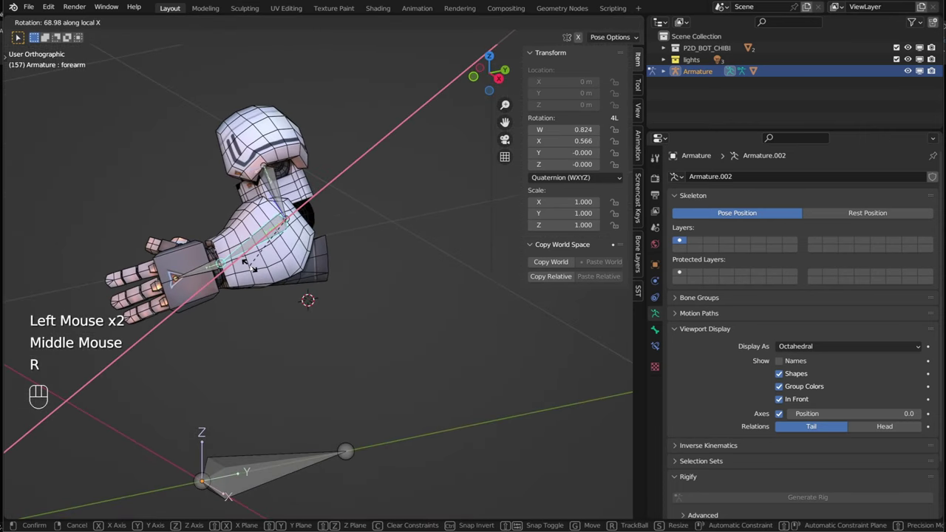
click(249, 265)
Swing the robot's forearm bone back and forth around its local X axis, ending with the elbow bent.
mouse_move(250, 265)
middle_down()
mouse_move(274, 270)
mouse_move(251, 271)
middle_up()
shift+middle_drag(270, 268, 382, 303)
scroll(381, 303, up, 1)
middle_drag(395, 308, 369, 309)
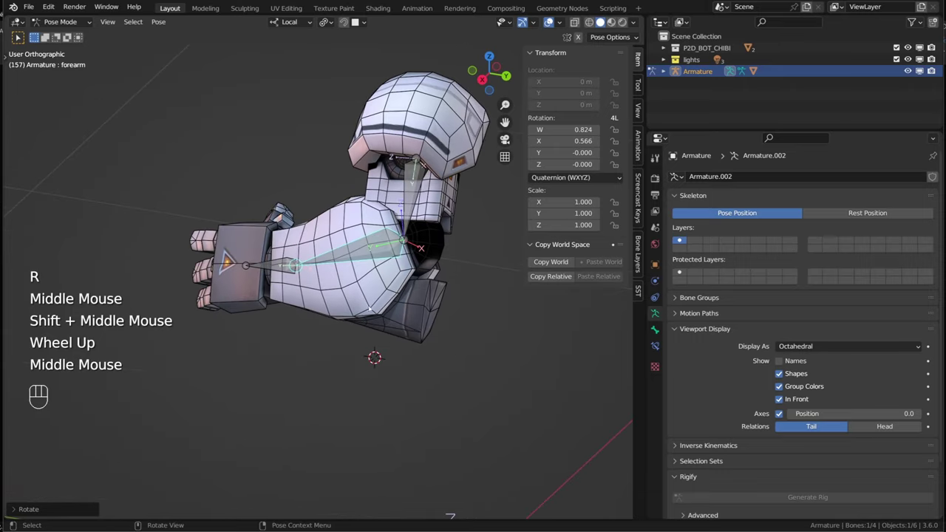
key(r)
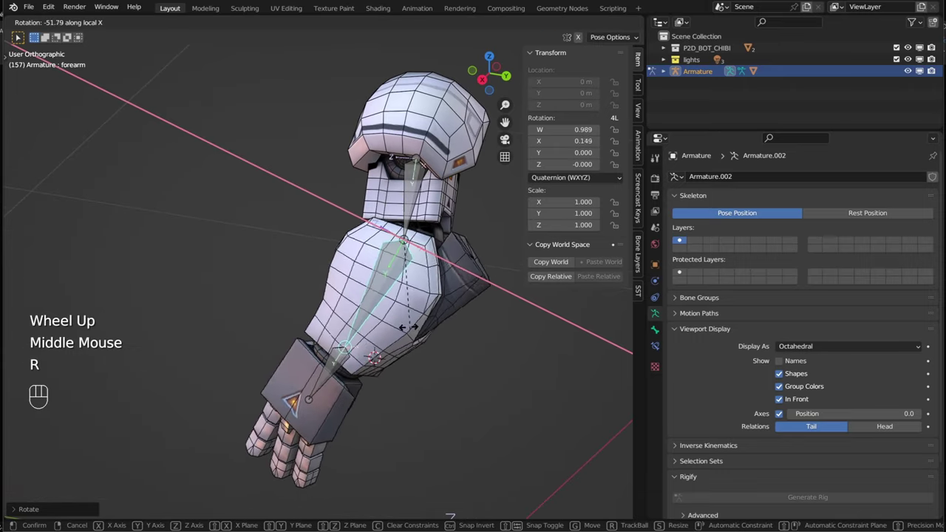
click(365, 273)
Rotate the forearm bone around its local X axis again while checking the elbow's bending direction from the front.
key(KP_1)
scroll(362, 270, up, 2)
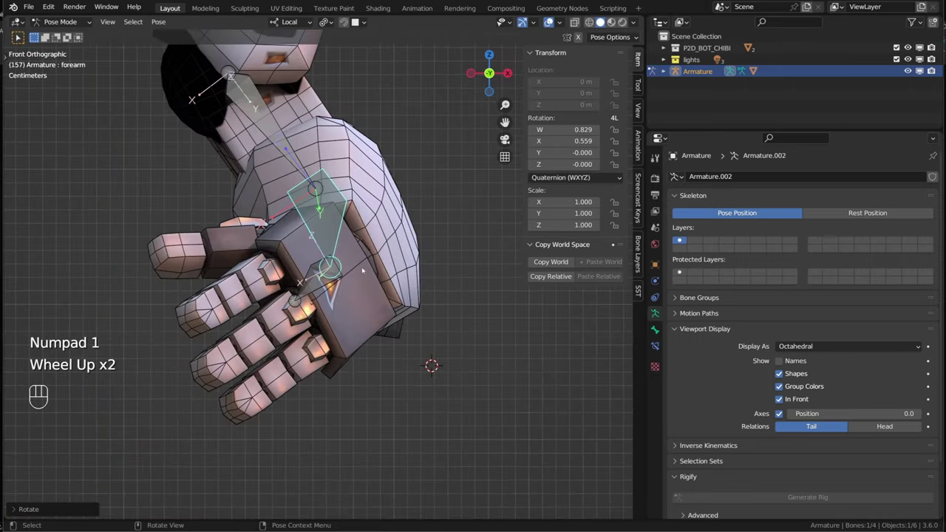
key(r)
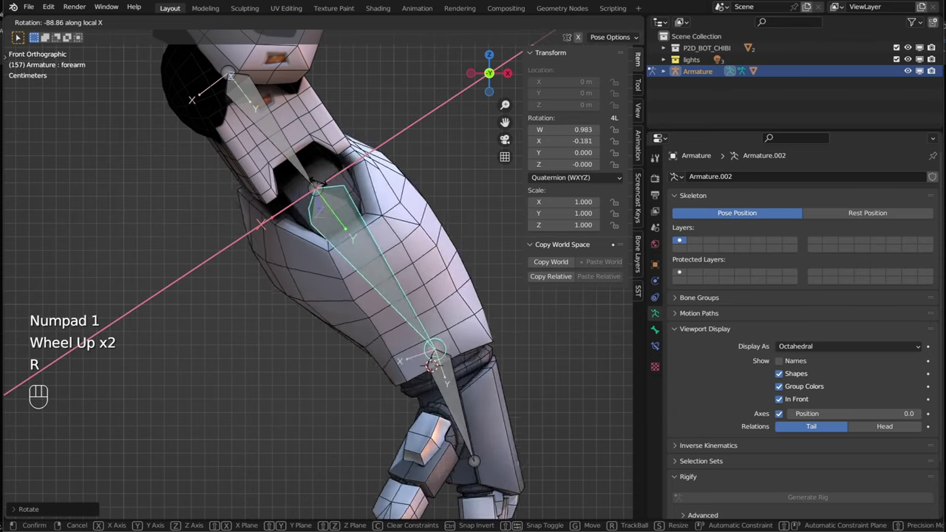
click(320, 190)
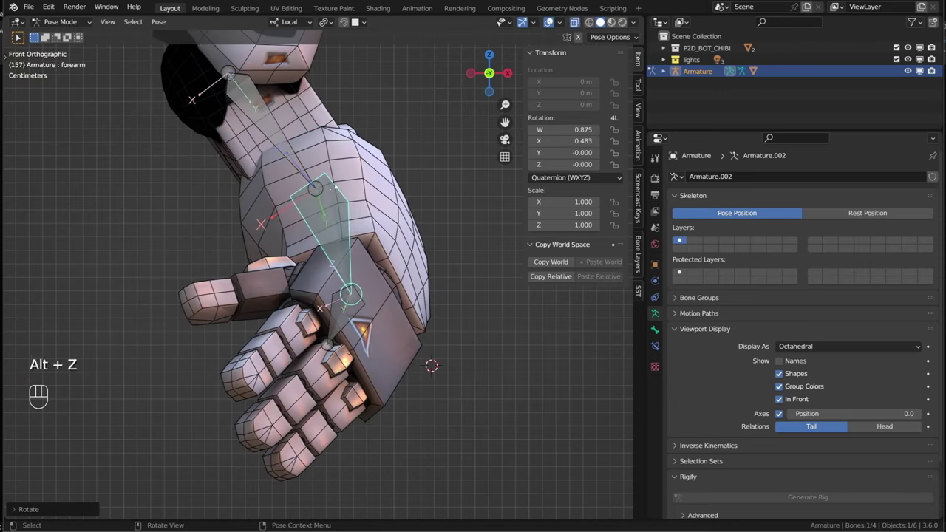
Turn on X-ray and, in Pose Mode, try rotating the forearm bone around its local X axis.
key(ctrl+Tab)
key(ctrl+Tab)
key(alt+z)
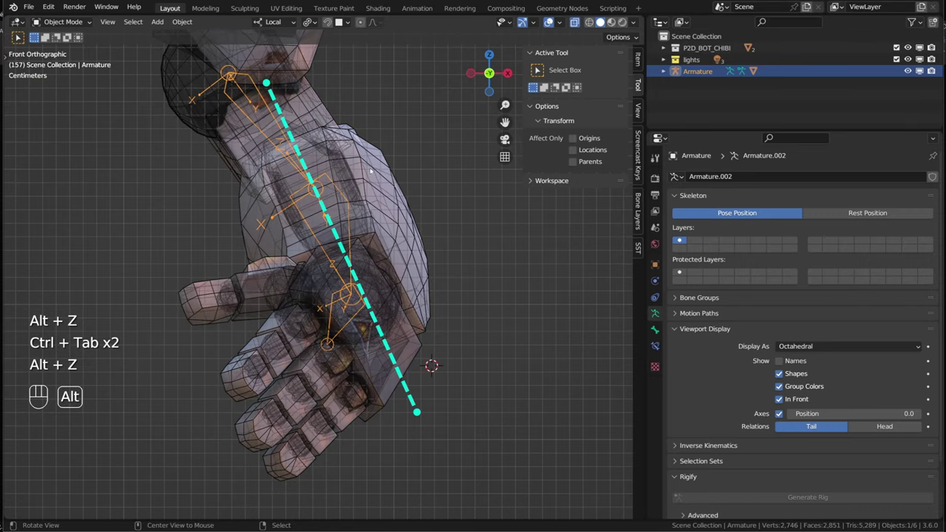
key(ctrl+Tab)
key(r)
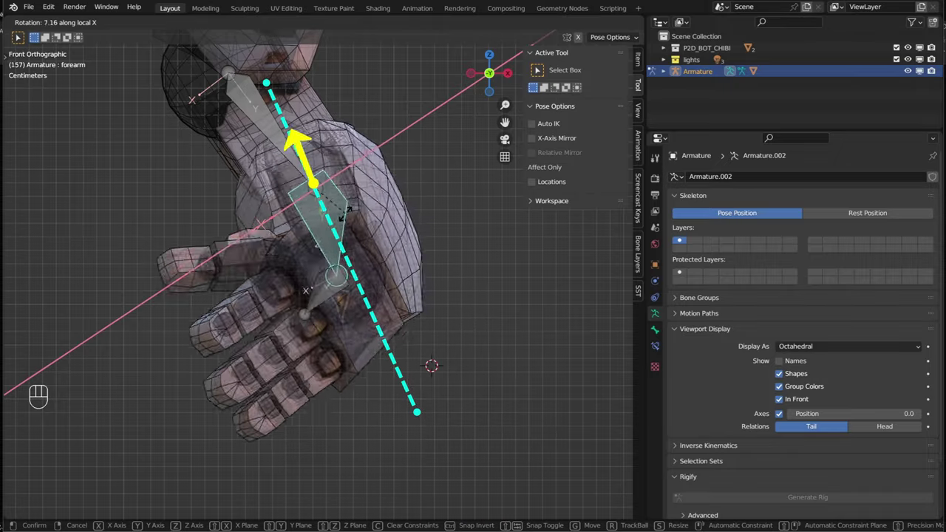
right_click(349, 148)
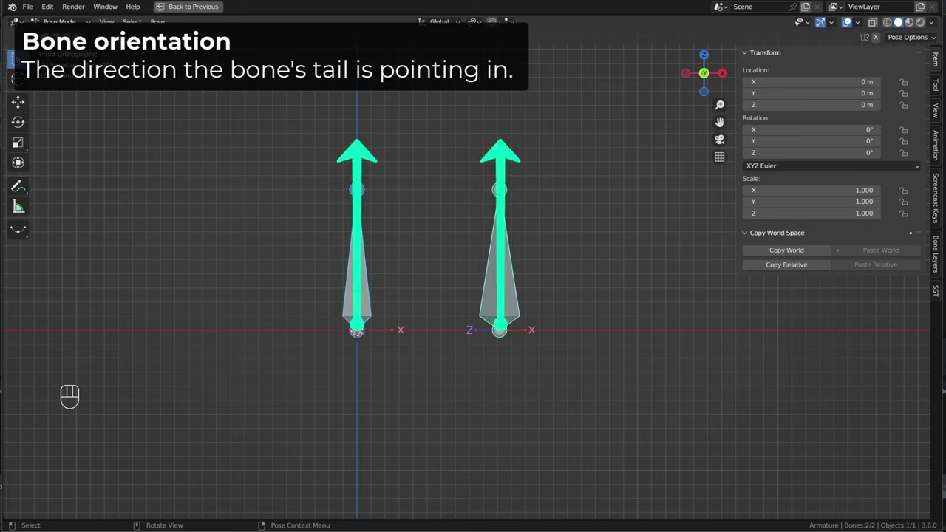
In the two-bone example file, select both bones and try rotating them together with a trackball rotation.
click(368, 281)
shift+click(500, 251)
key(r)
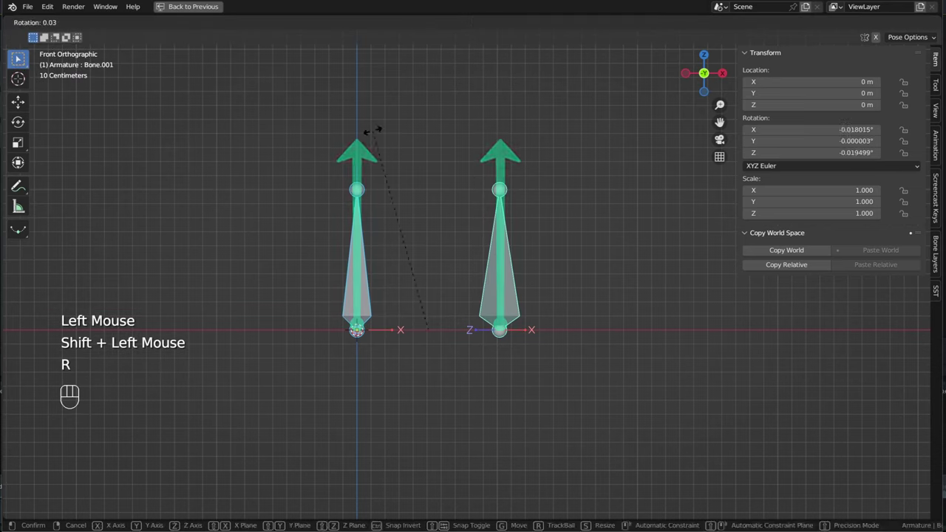
key(r)
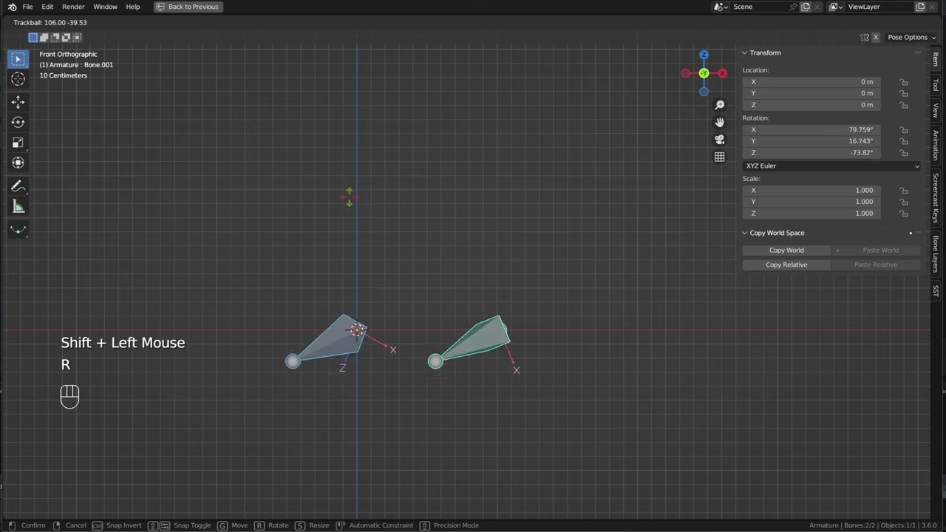
right_click(349, 196)
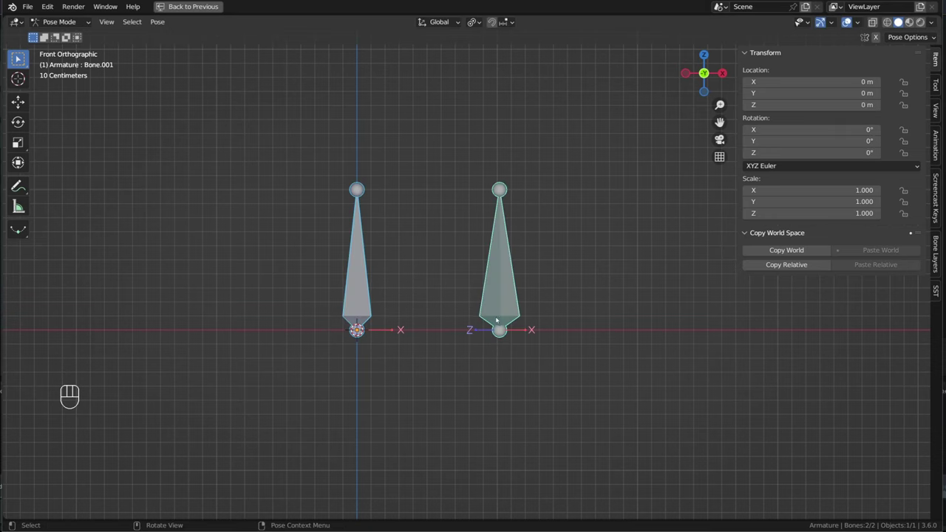
In Edit Mode, view the two bones from above and compare the Roll value of each one.
alt+middle_drag(459, 169, 465, 304)
key(Tab)
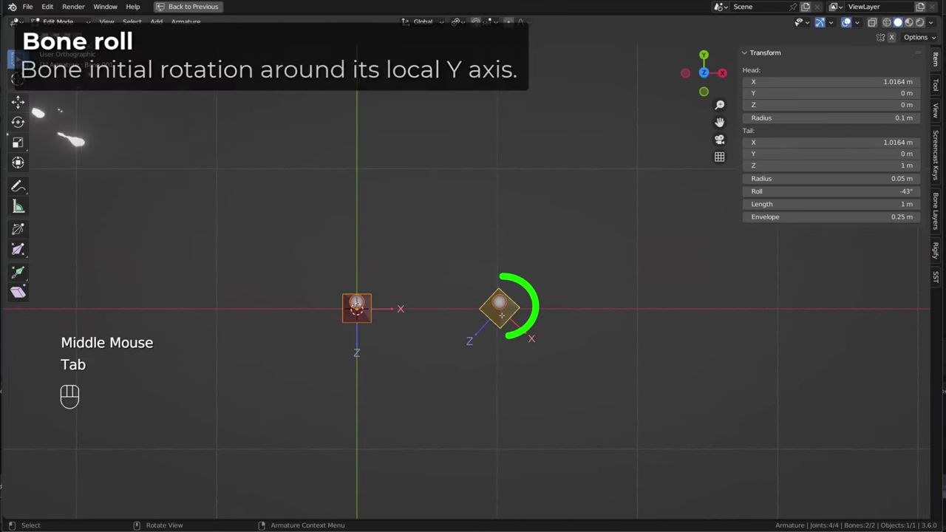
click(501, 307)
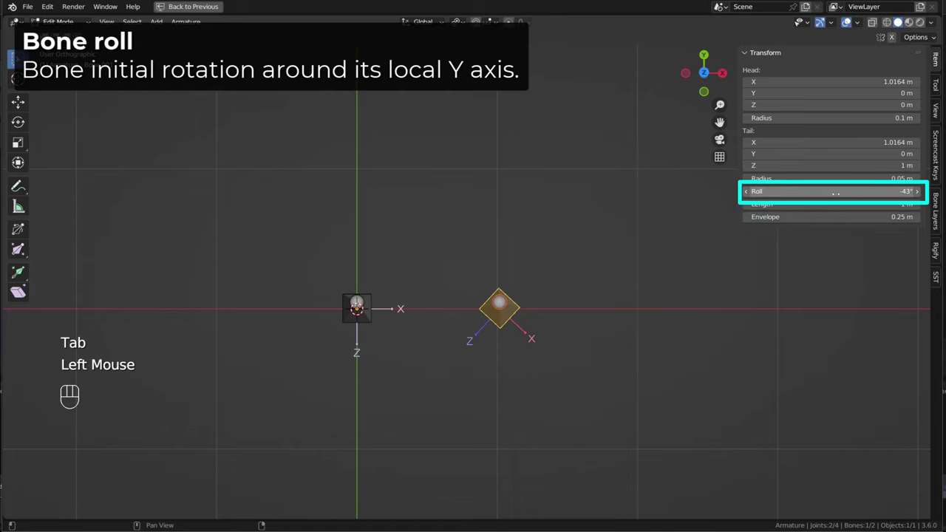
click(357, 306)
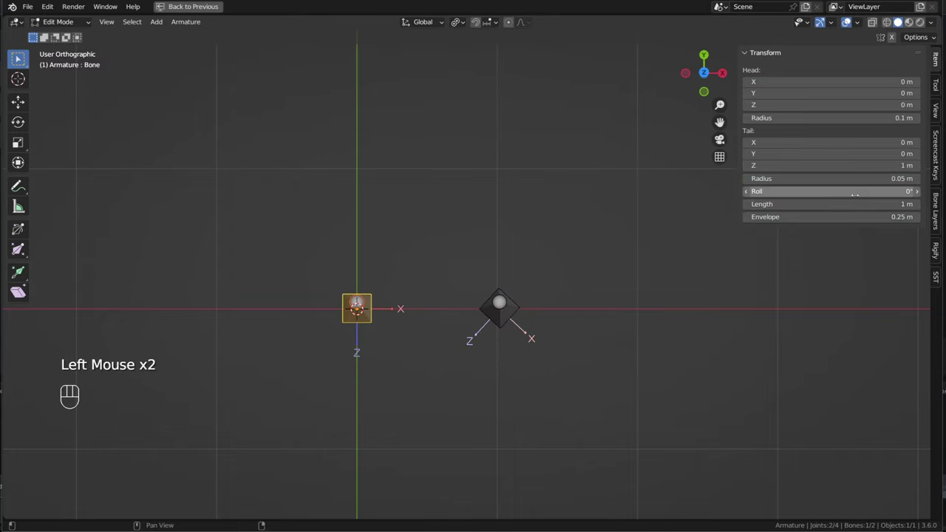
In Pose Mode, rotate both bones about -60° around the global X axis and inspect each bone's rotation values.
key(Tab)
shift+click(500, 308)
alt+middle_drag(500, 308, 598, 283)
key(r)
key(x)
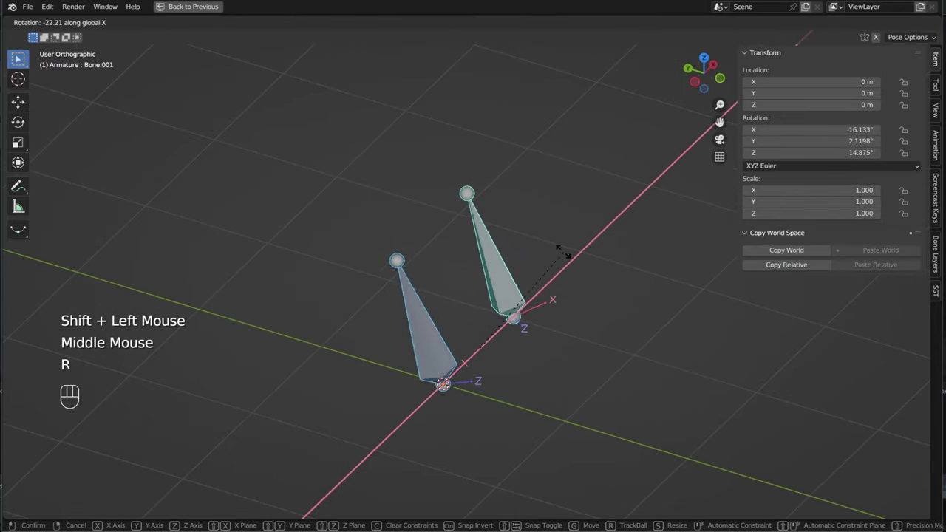
click(465, 243)
click(399, 340)
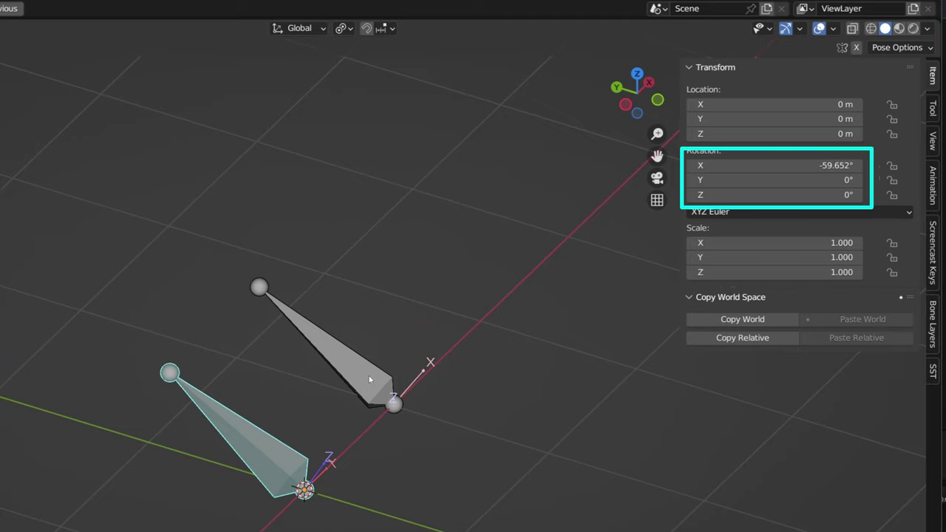
double_click(369, 375)
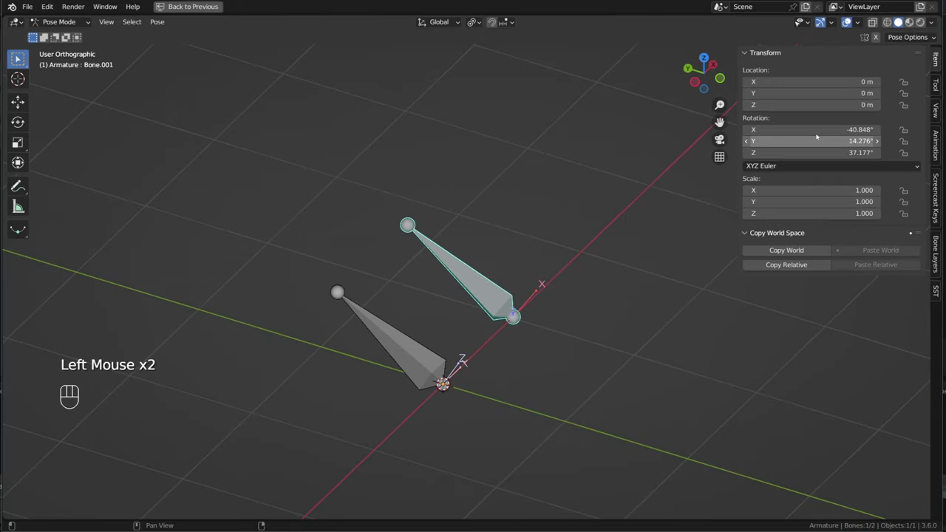
Clear the rotation of both bones, and enter Edit Mode with only the rolled bone selected in top view.
alt+middle_drag(569, 295, 506, 326)
key(a)
key(alt+r)
click(506, 326)
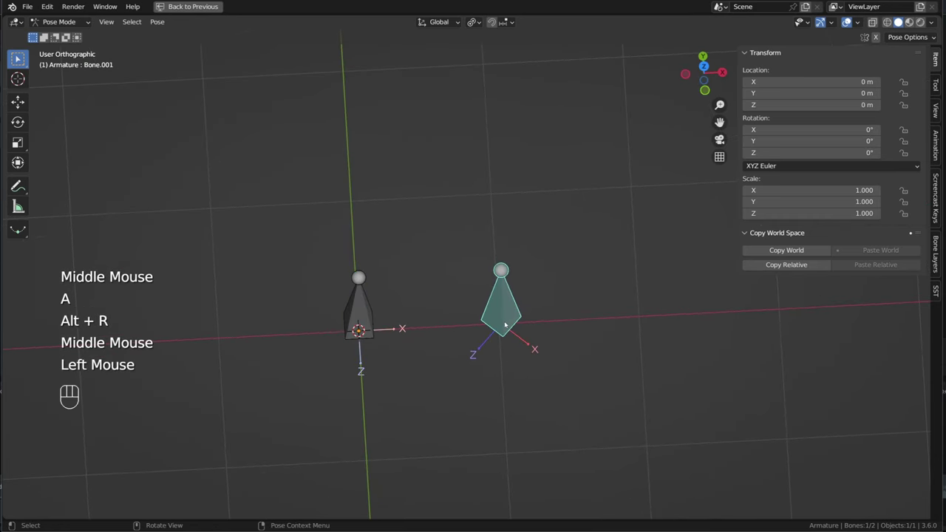
key(KP_7)
key(Tab)
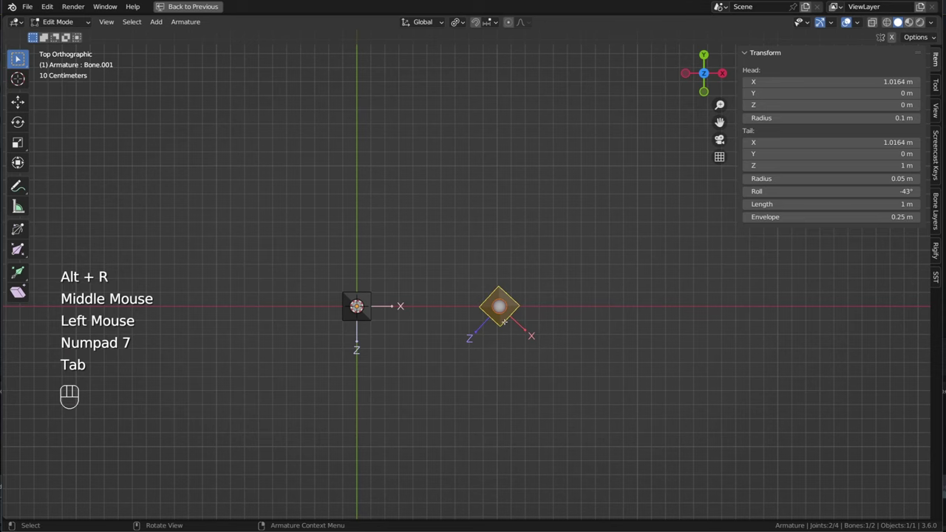
Adjust the selected bone's roll interactively to about -102°.
scroll(542, 318, up, 2)
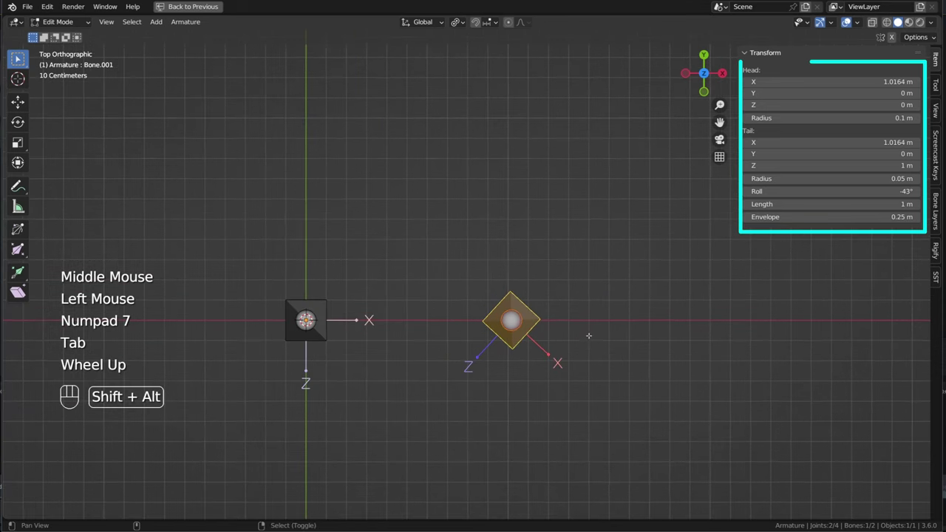
shift+middle_drag(614, 302, 578, 270)
key(ctrl+r)
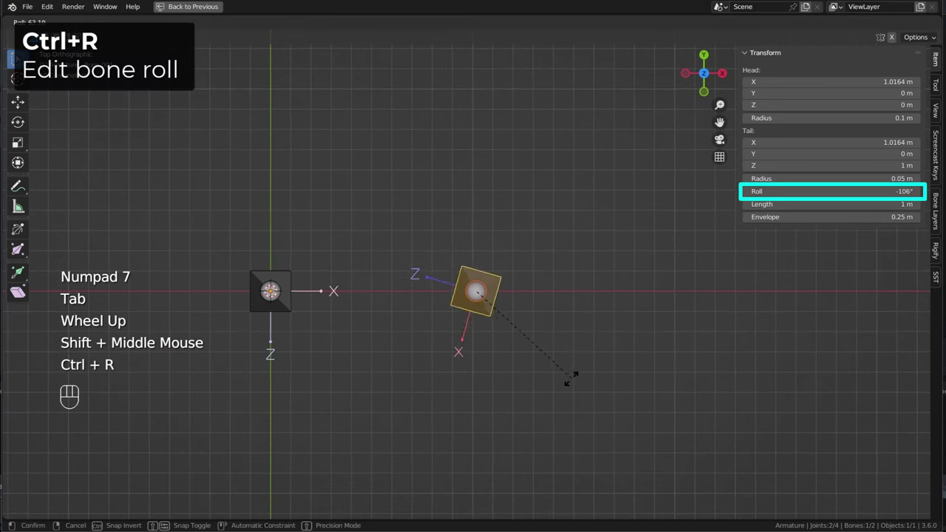
click(572, 363)
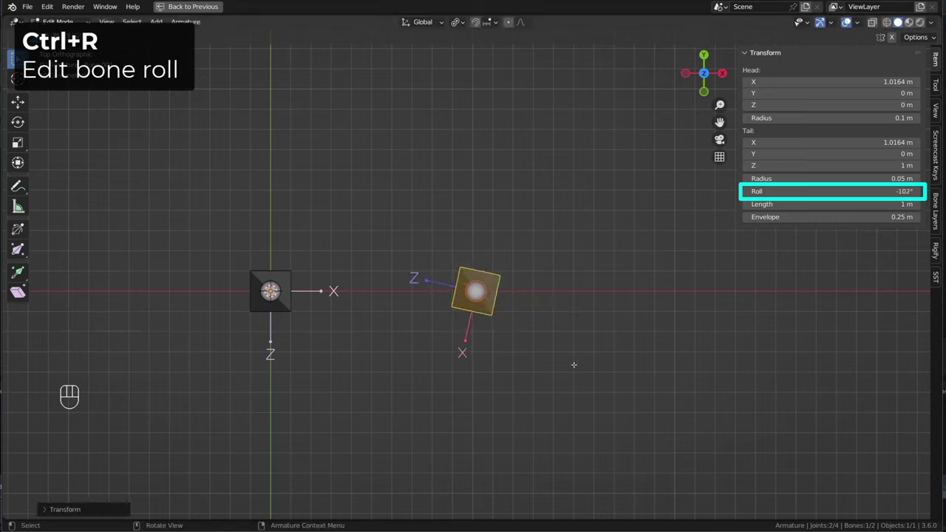
Set the selected bone's Roll value to 0°.
click(825, 193)
text(0)
key(Return)
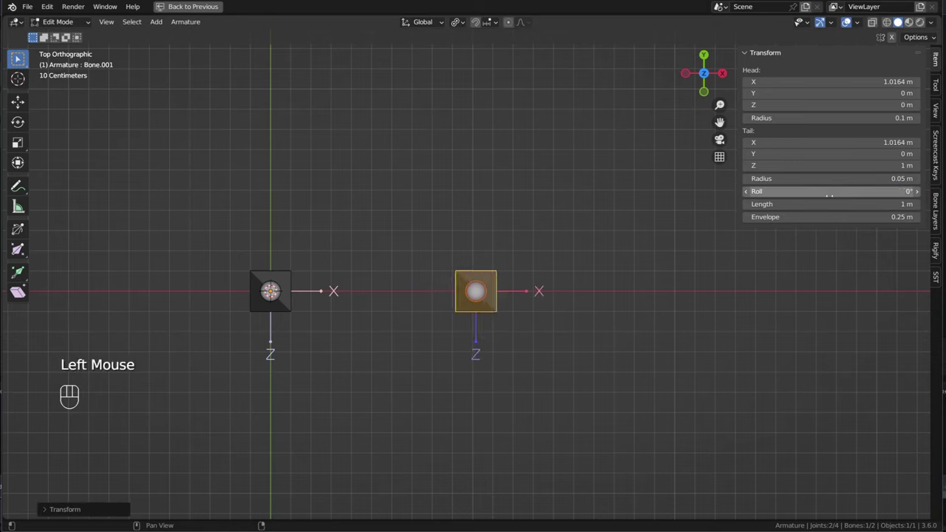